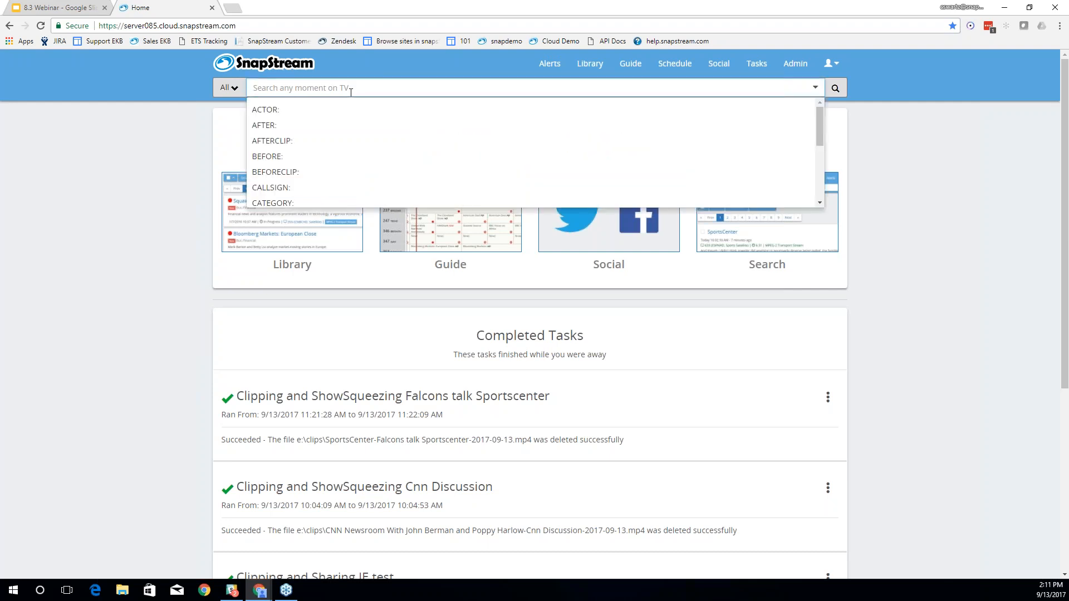
# - Search all recordings and guide listings for "irma" and look over the first results
pyautogui.write('irma')
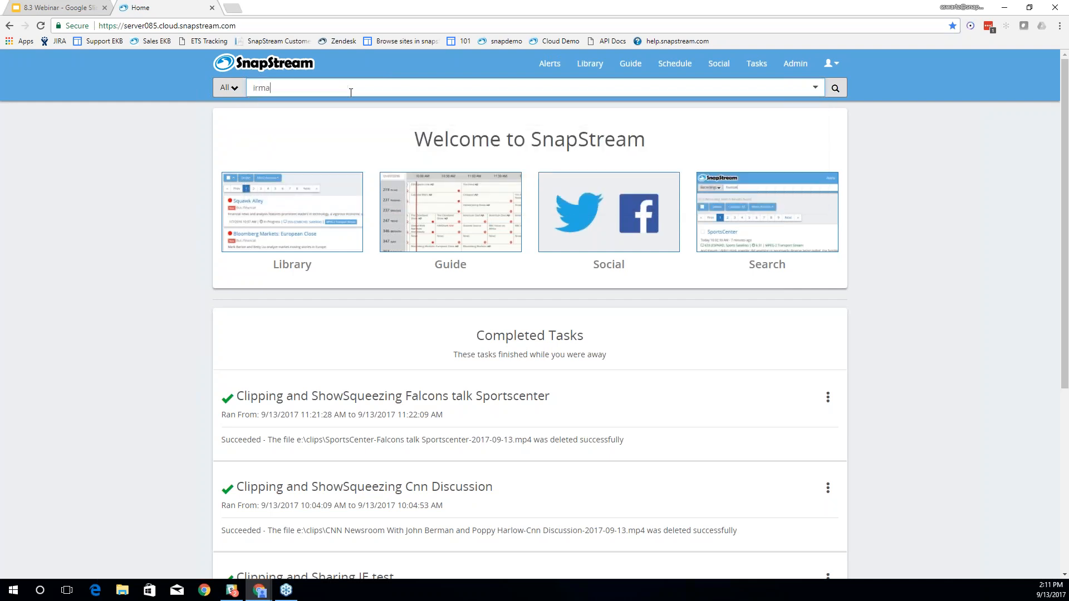
pyautogui.press('Return')
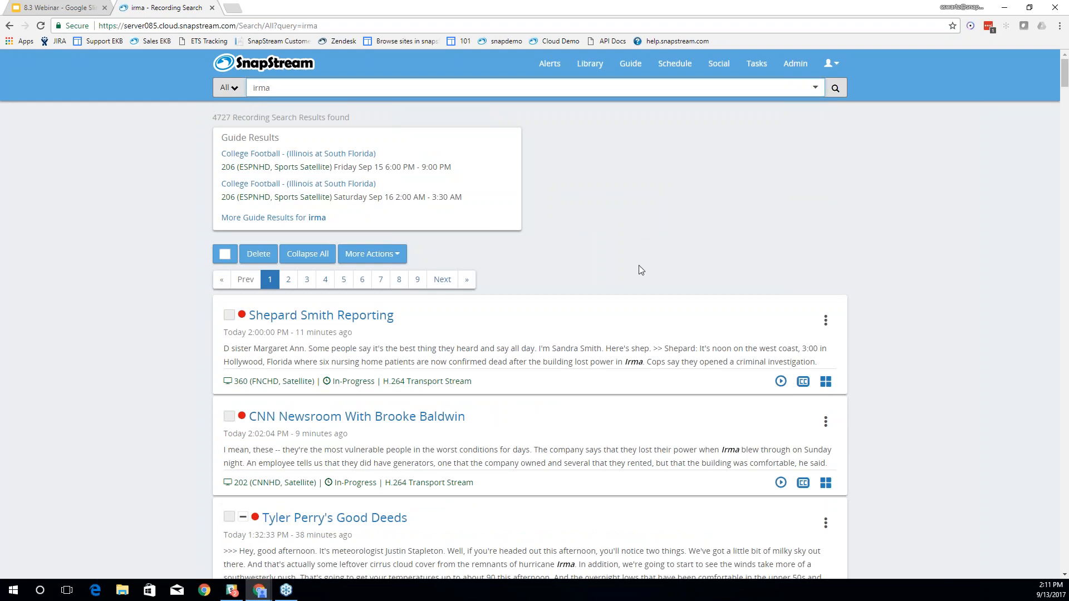
pyautogui.scroll(-2, 640, 270)
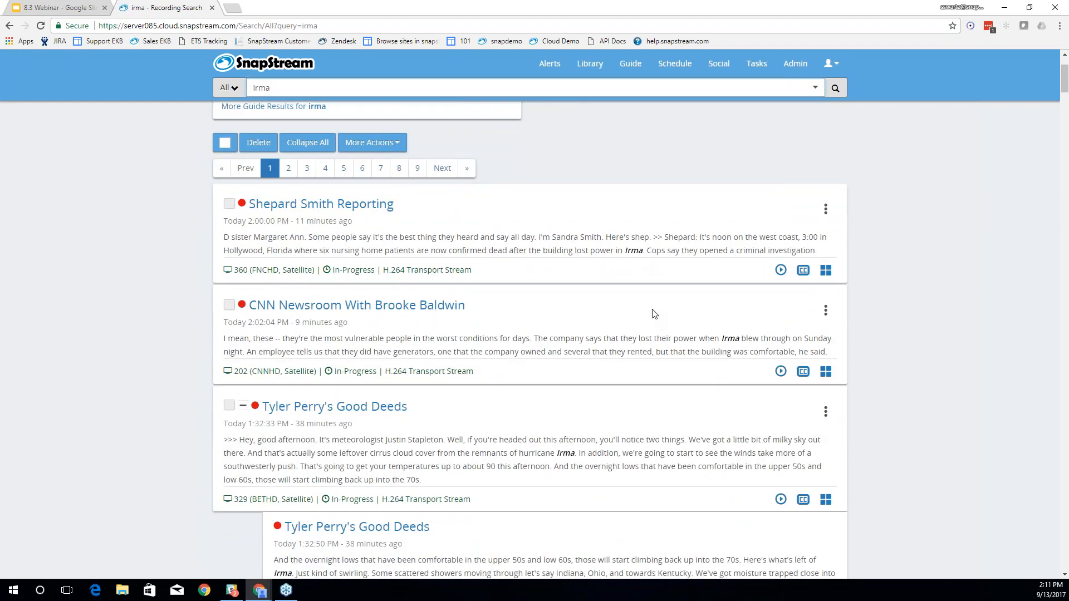
pyautogui.scroll(2, 654, 313)
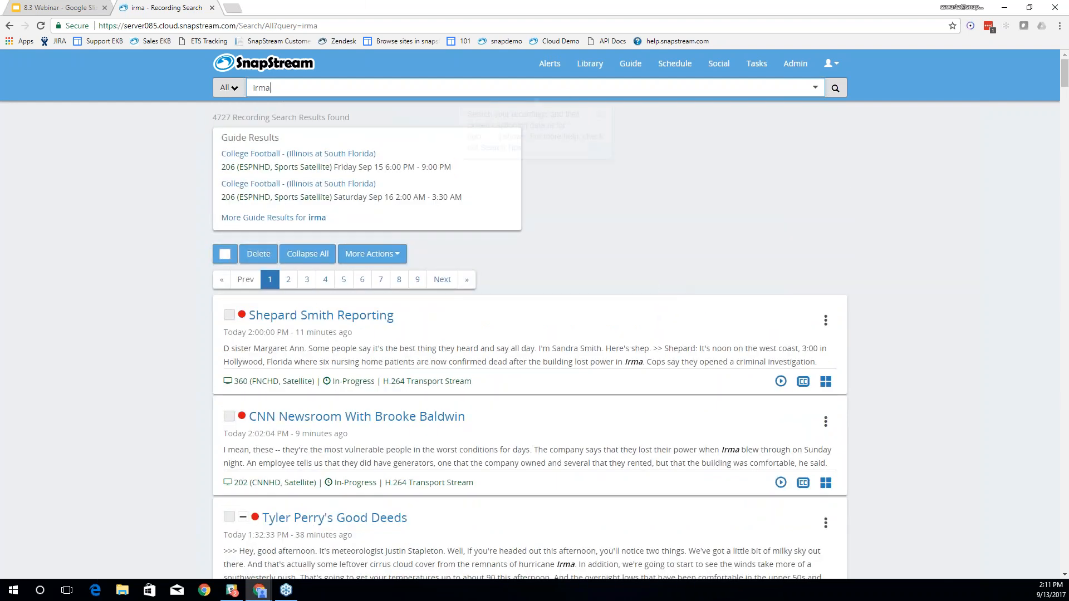
# - Extend the search to "irma and harvey" and look over the matching recordings
pyautogui.moveTo(295, 87)
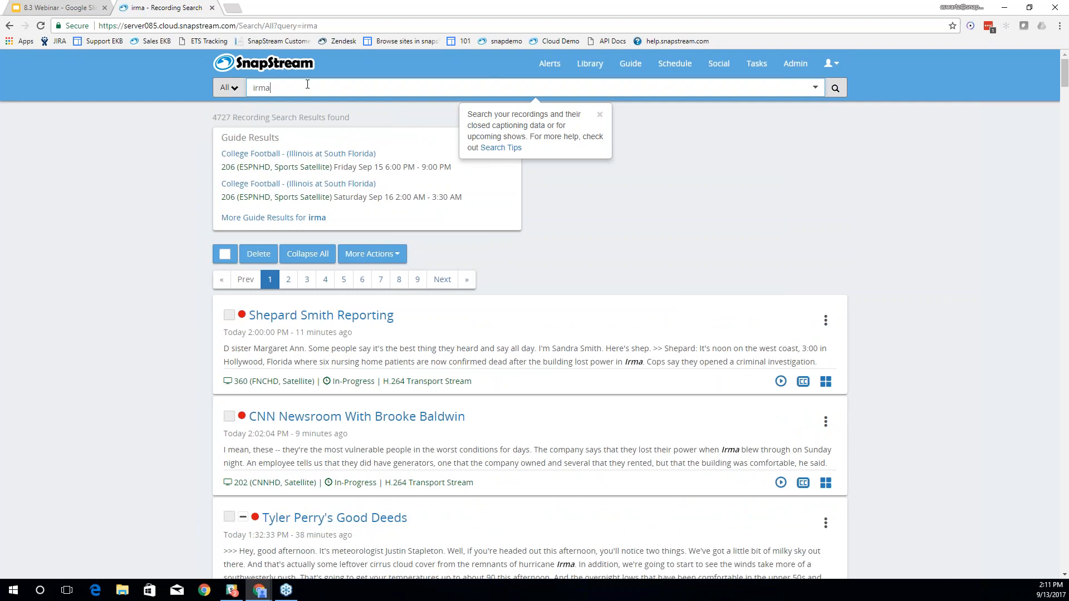
pyautogui.write('and harvey')
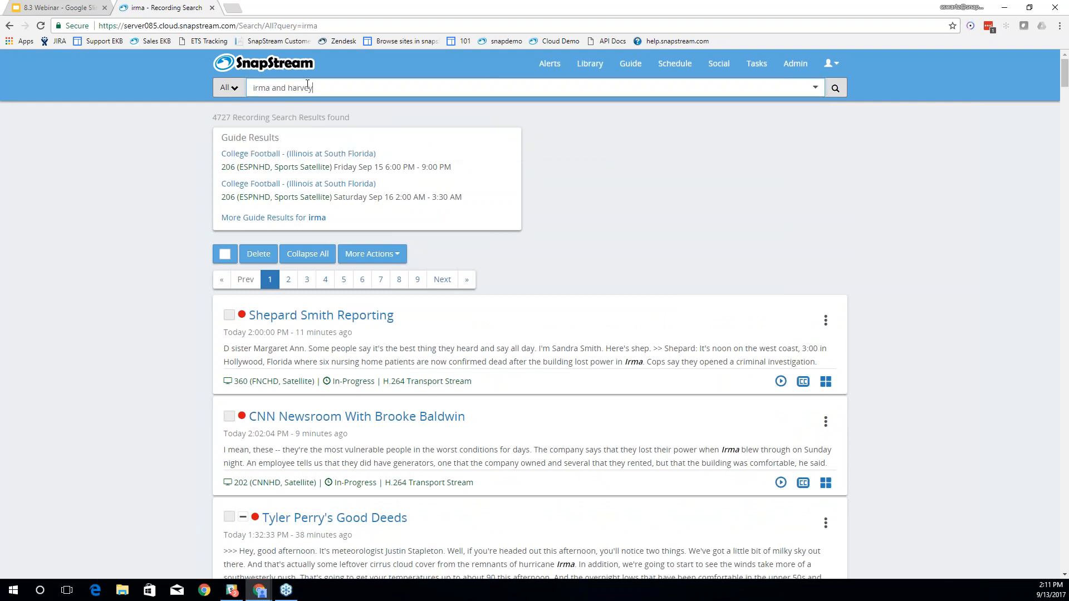
pyautogui.press('Return')
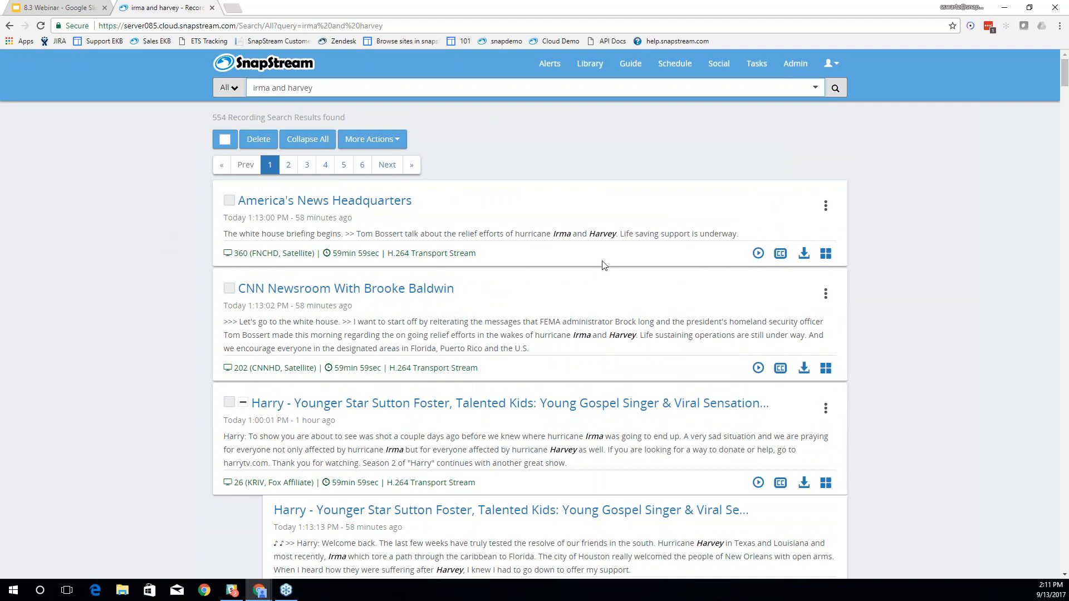
pyautogui.scroll(-1, 574, 246)
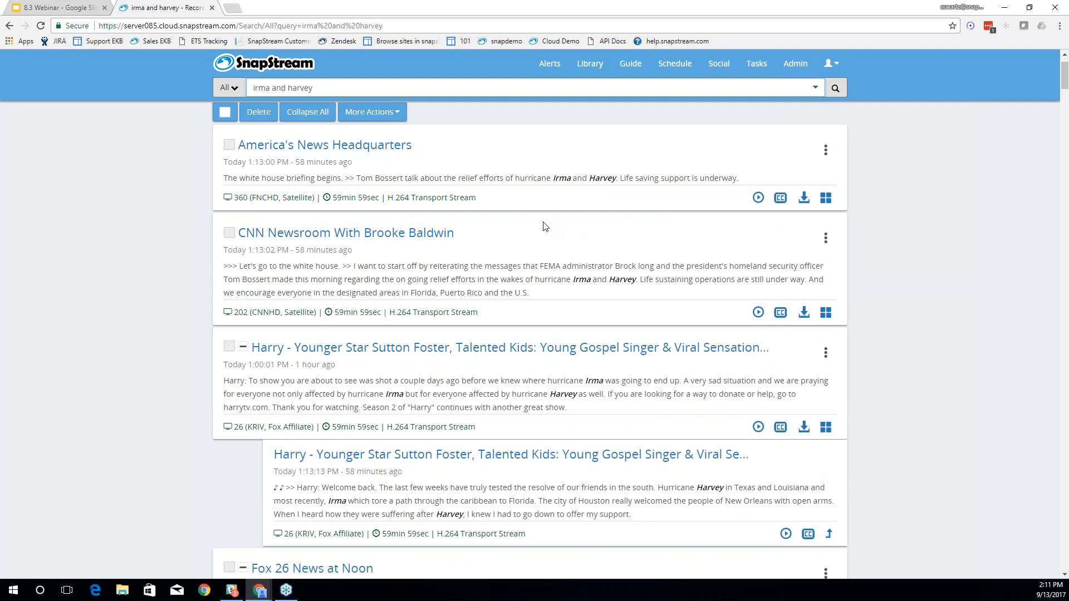
pyautogui.scroll(1, 546, 226)
# - Replace the search terms with "Rick Scott" and look over the matching recordings
pyautogui.click(329, 87)
pyautogui.moveTo(330, 87); pyautogui.dragTo(248, 91)
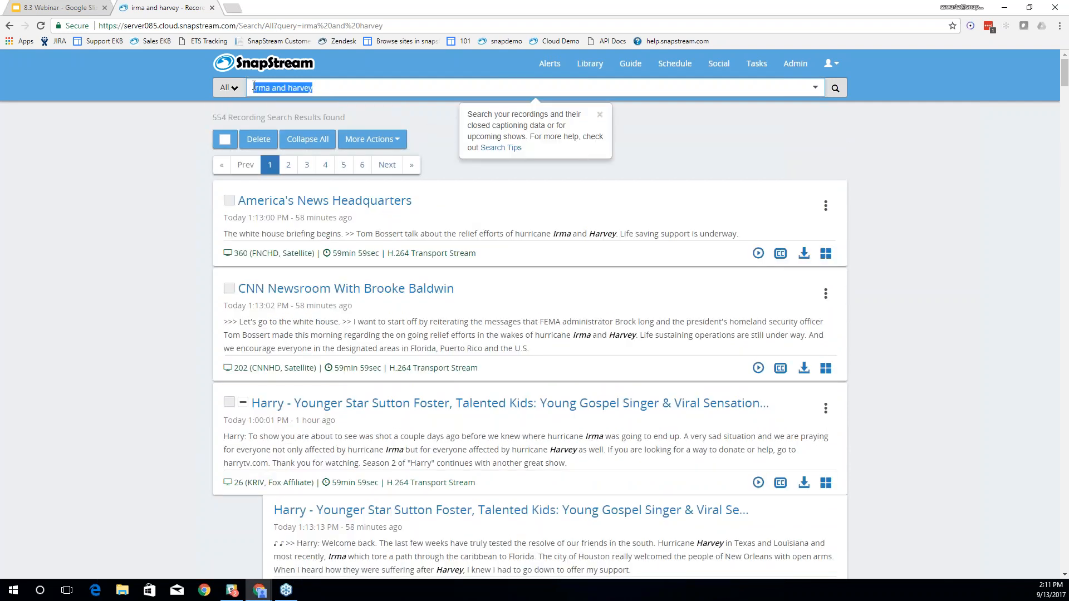
pyautogui.press('BackSpace')
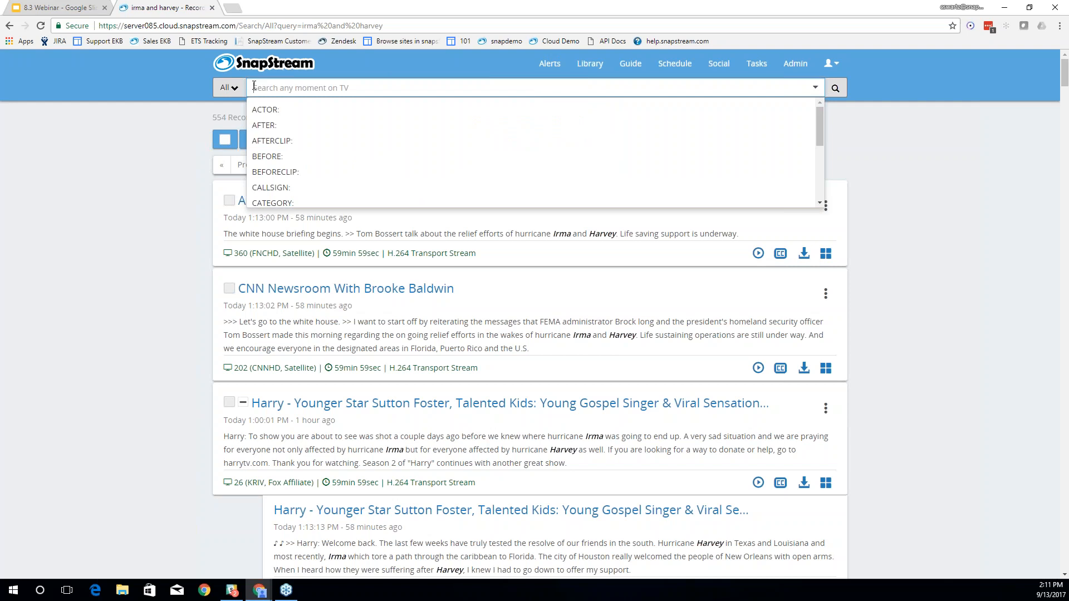
pyautogui.write('Rick Scott')
pyautogui.press('Return')
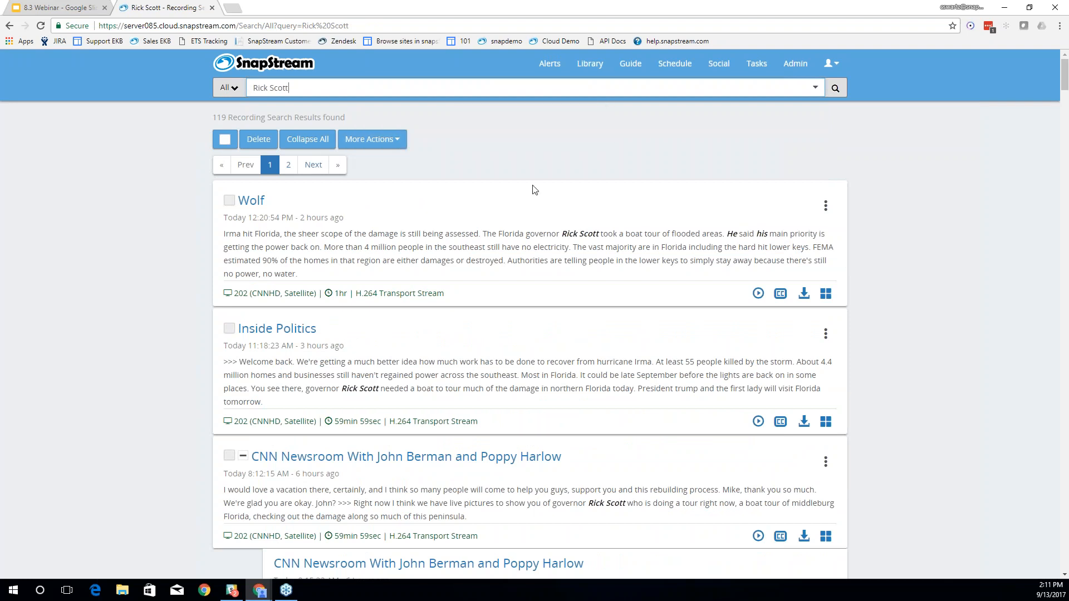
pyautogui.scroll(-1, 166, 223)
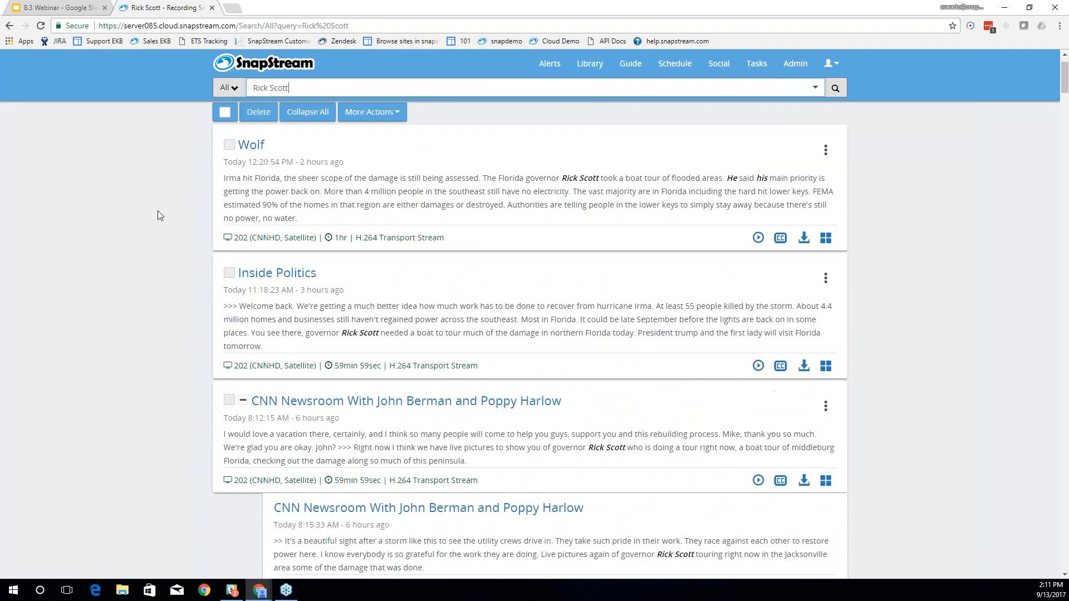
pyautogui.scroll(1, 156, 218)
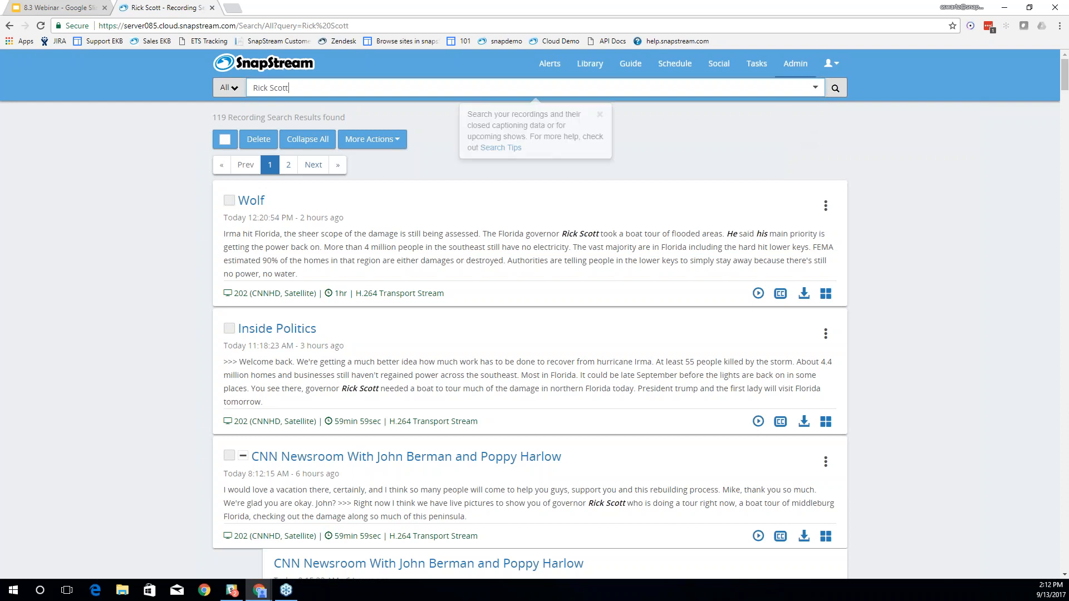
# - Open the administrative folder settings and review the configured folders and export destinations
pyautogui.click(796, 65)
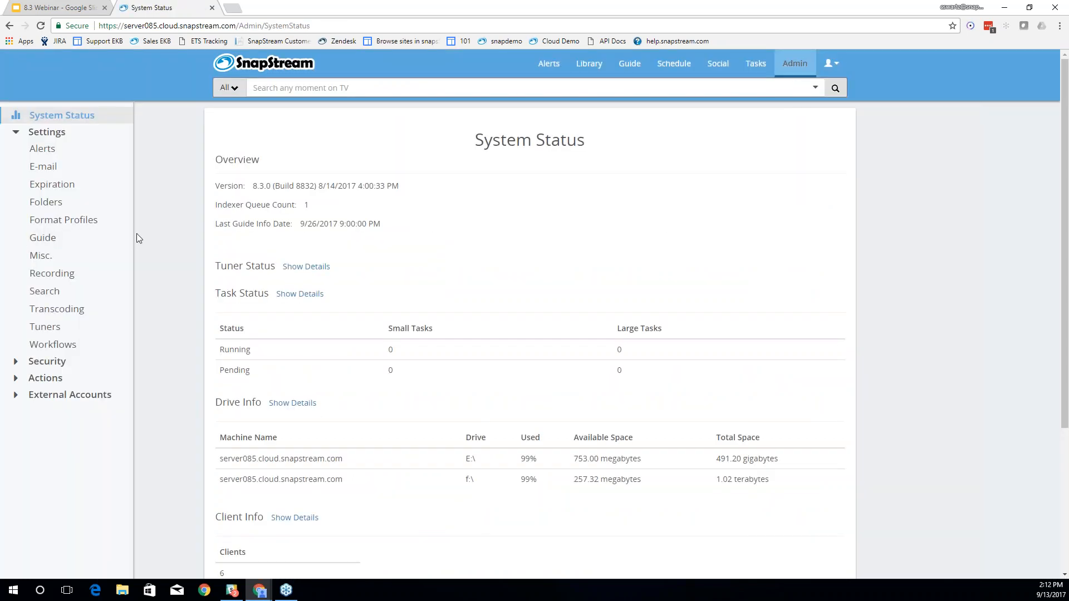
pyautogui.click(51, 204)
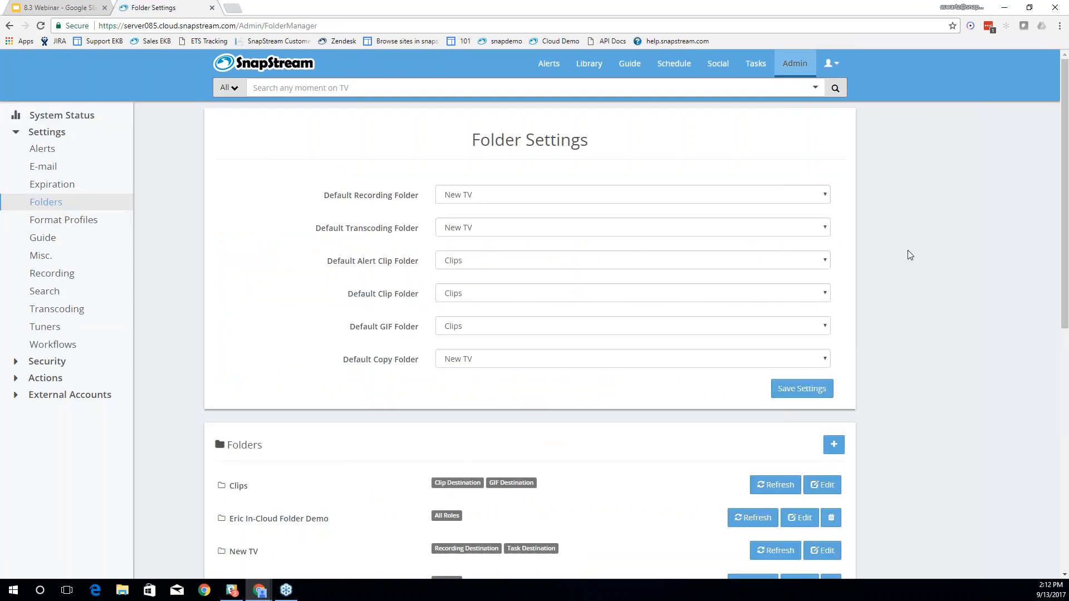
pyautogui.scroll(-4, 910, 255)
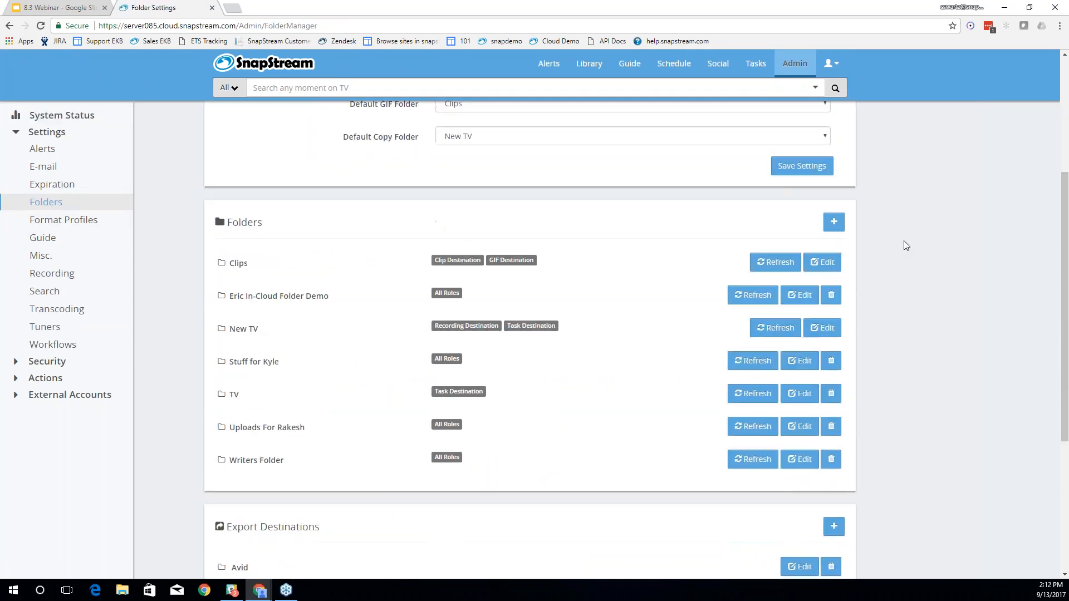
pyautogui.scroll(-1, 905, 245)
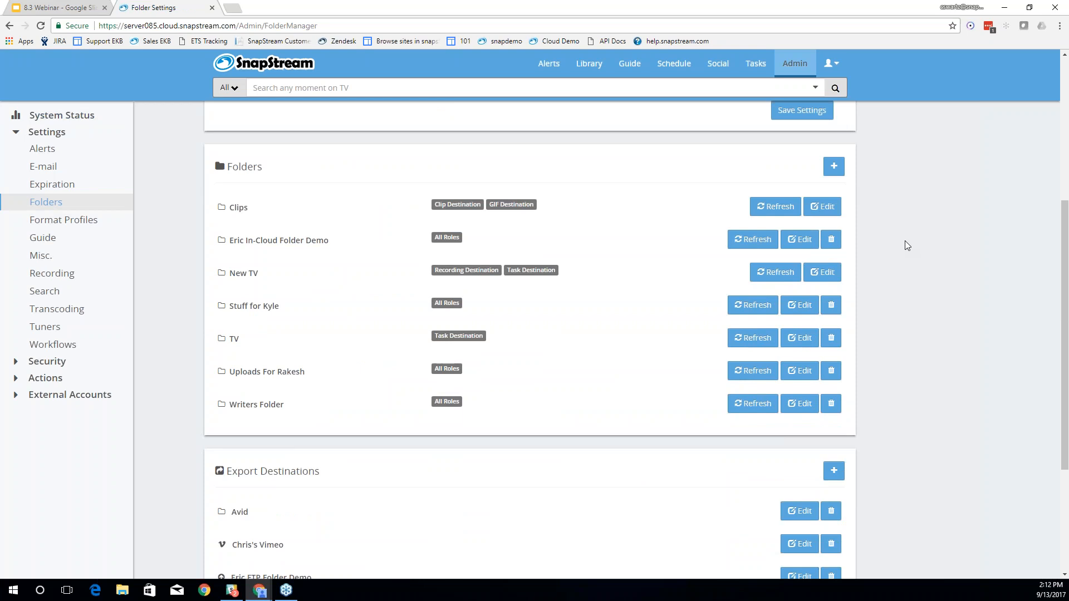
pyautogui.scroll(-3, 905, 242)
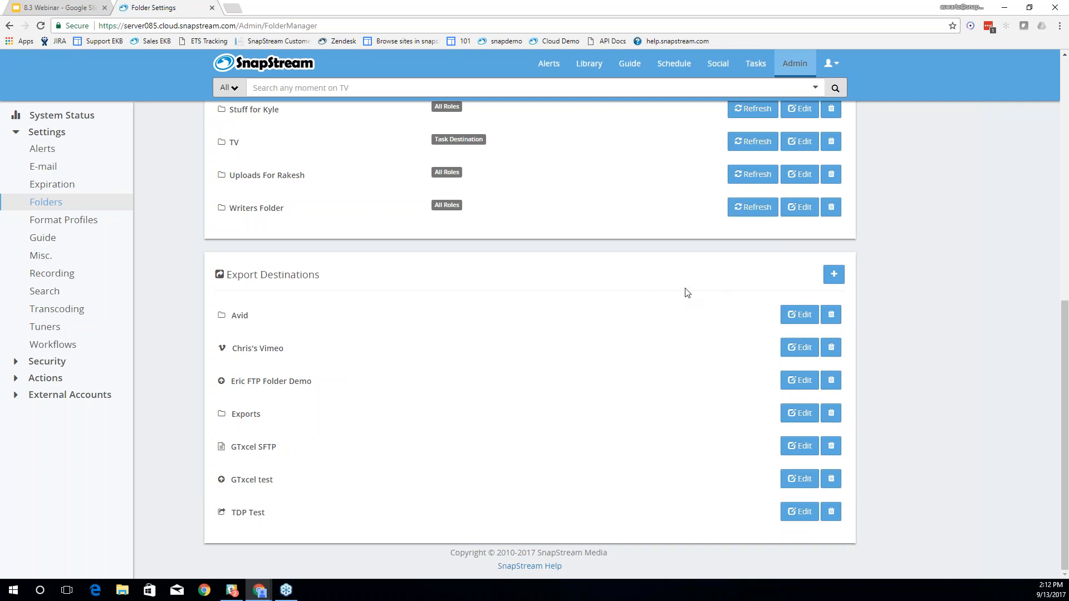
# - Open the form for a new export destination, examine the available destination types, and return to the folder settings without adding one
pyautogui.click(834, 274)
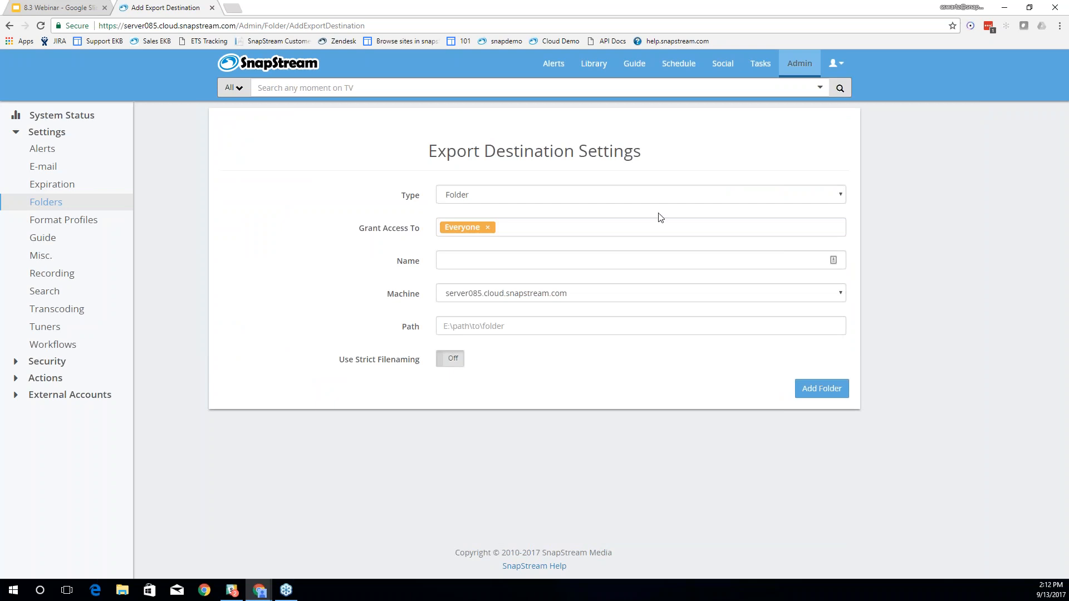
pyautogui.click(841, 196)
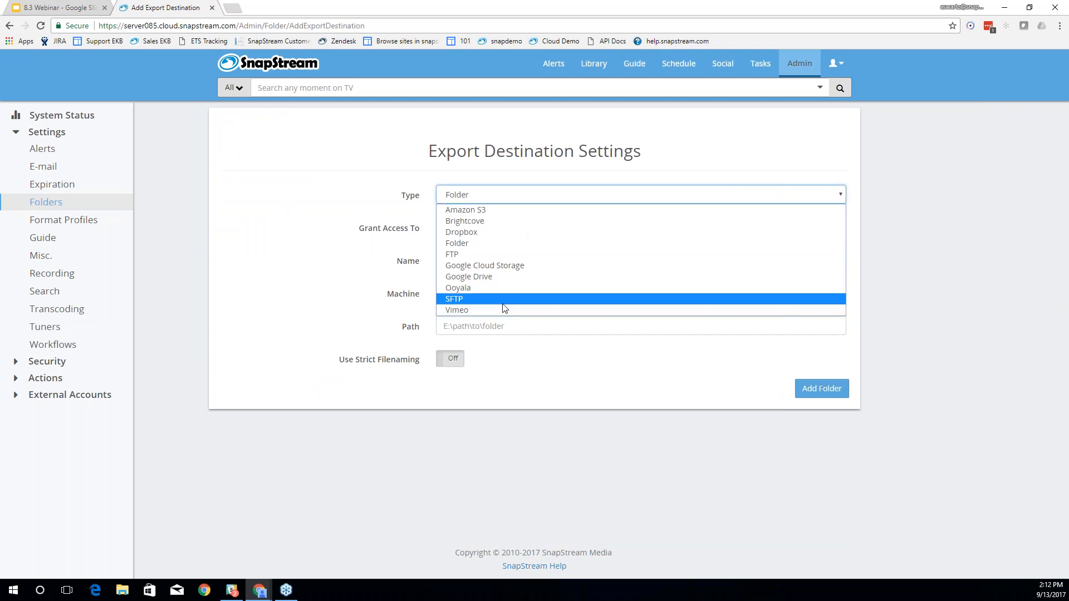
pyautogui.click(869, 270)
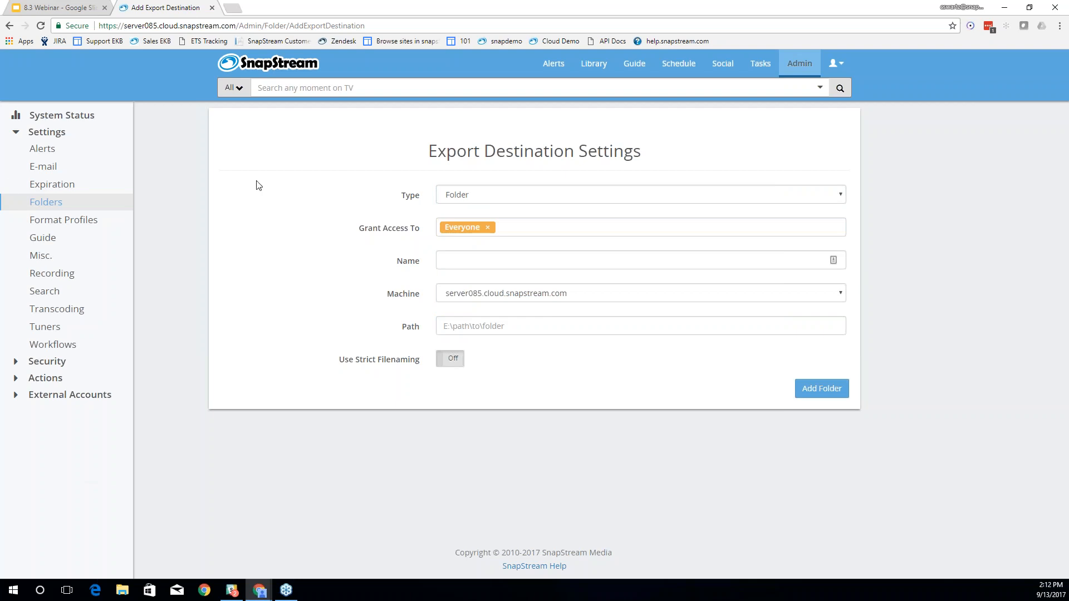
pyautogui.click(9, 27)
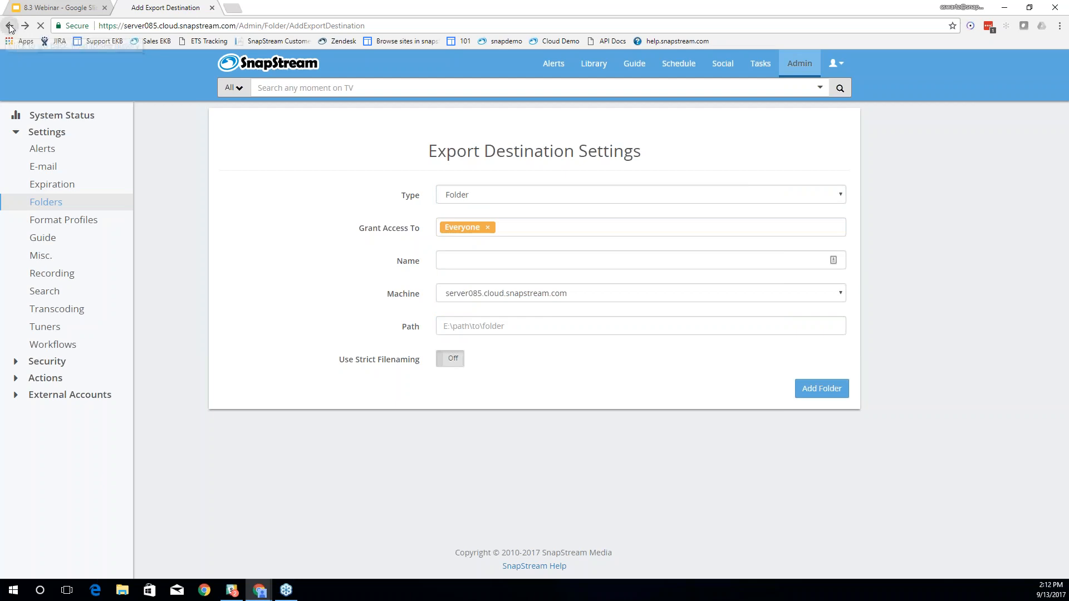
# - Clear Everyone from a new folder's granted access and examine the groups and users that can be selected instead
pyautogui.scroll(4, 976, 259)
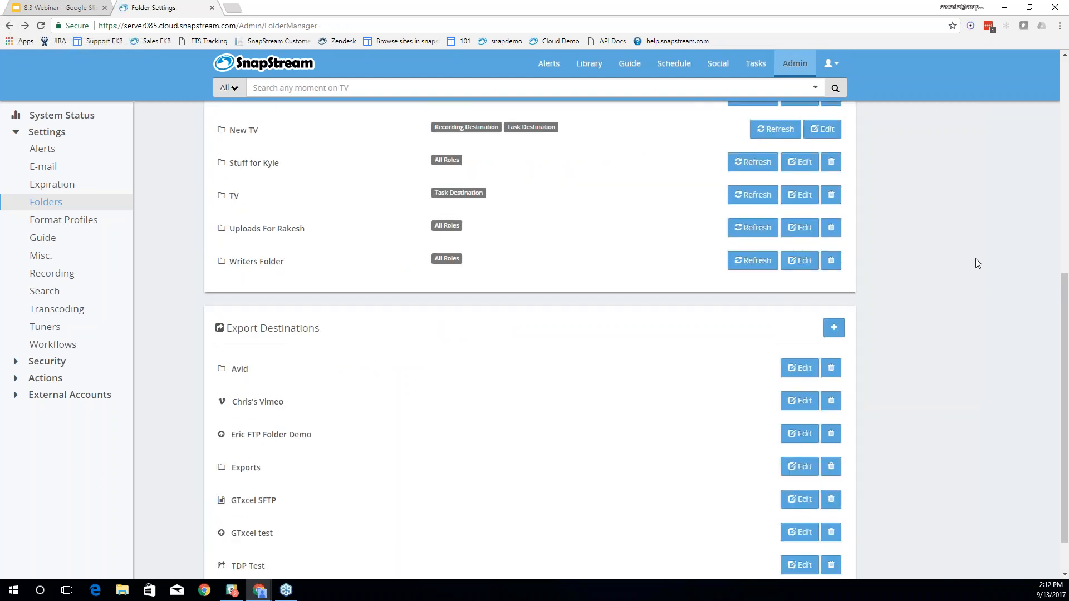
pyautogui.scroll(-1, 942, 263)
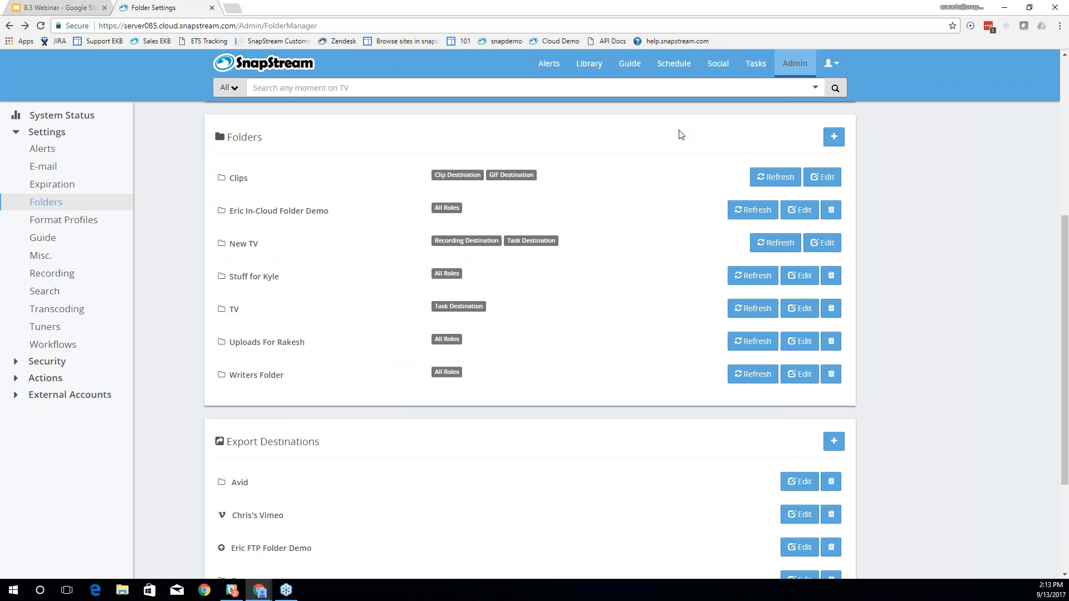
pyautogui.click(836, 138)
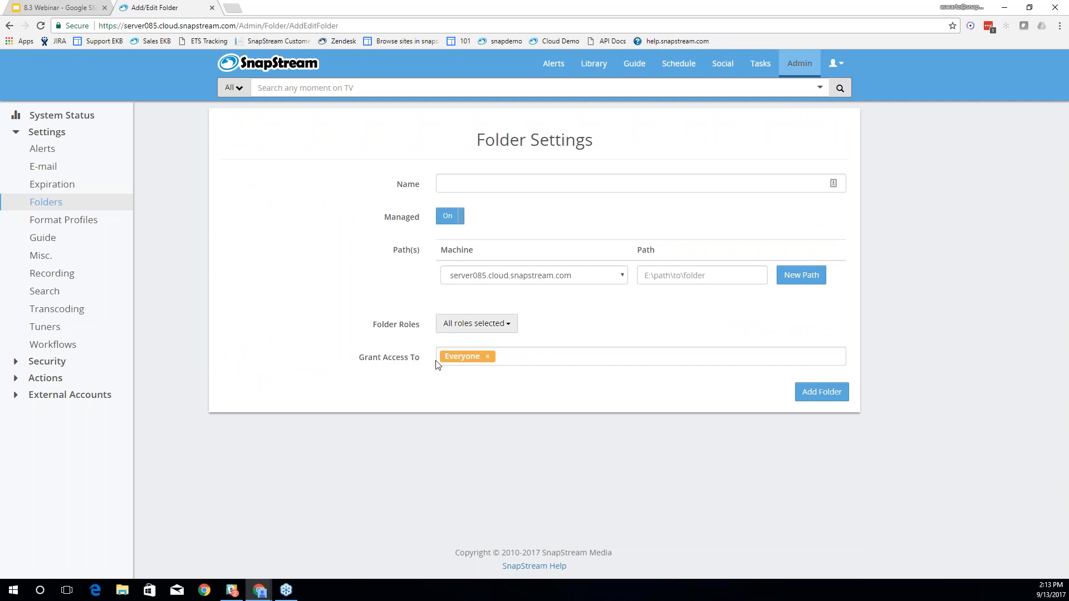
pyautogui.click(487, 357)
pyautogui.scroll(-2, 537, 401)
pyautogui.scroll(2, 547, 395)
pyautogui.scroll(-1, 535, 417)
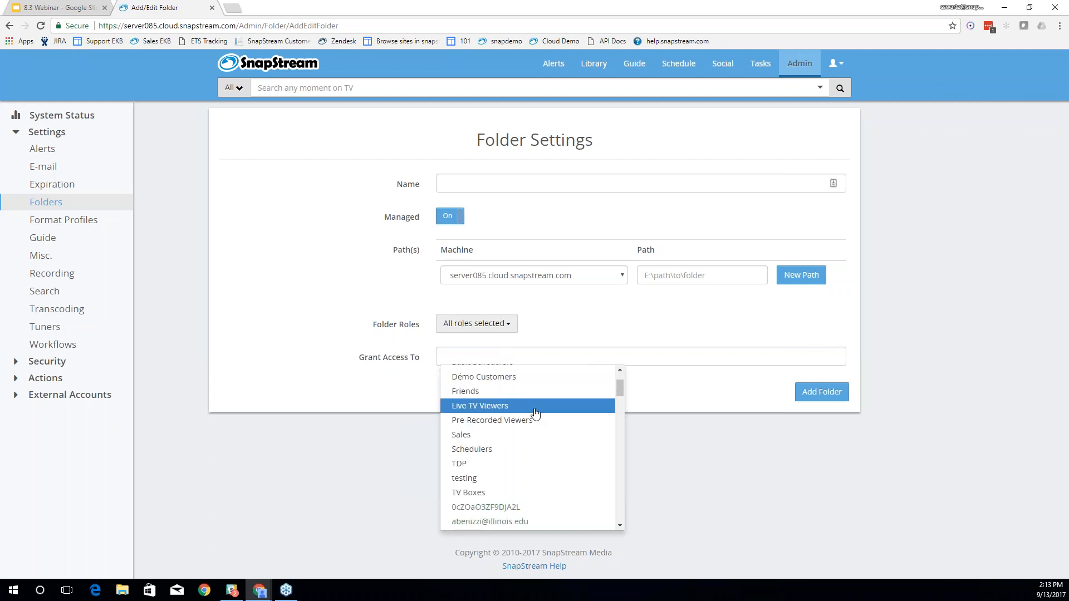
pyautogui.scroll(-2, 535, 412)
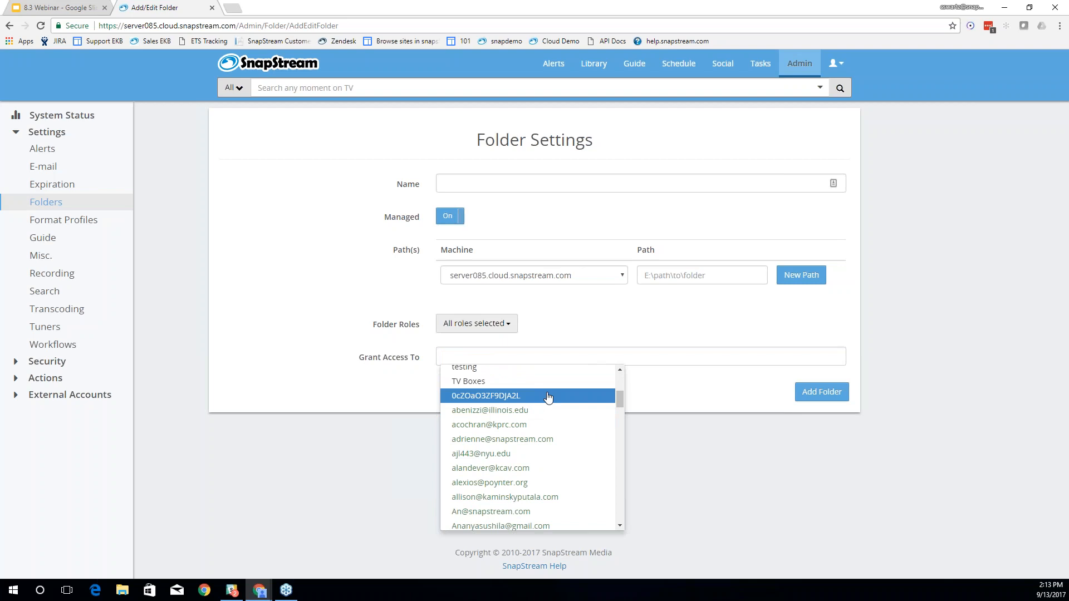
pyautogui.scroll(-5, 543, 418)
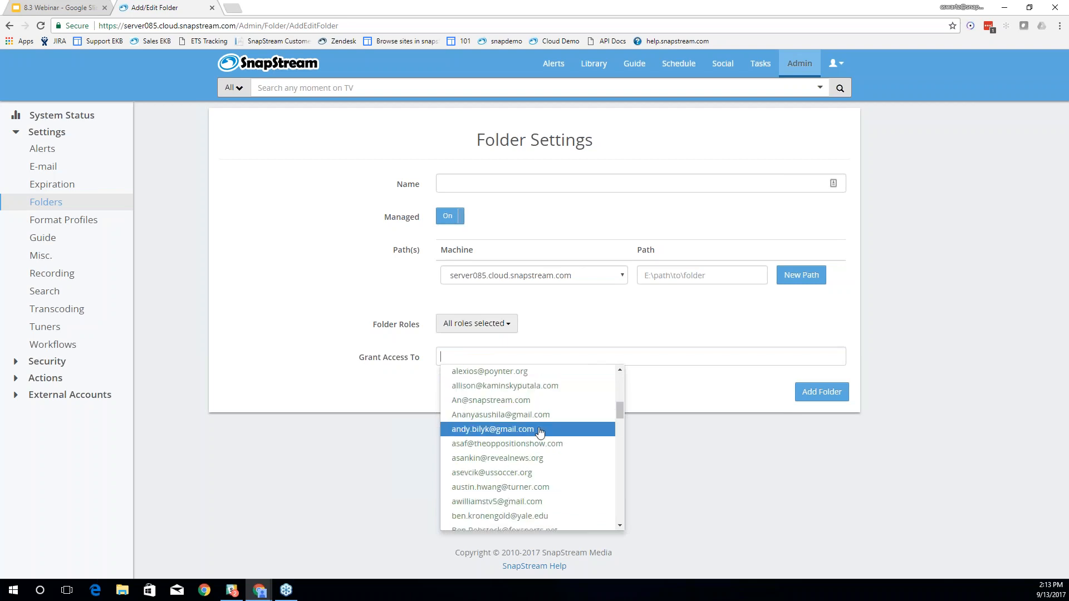
pyautogui.scroll(-2, 540, 432)
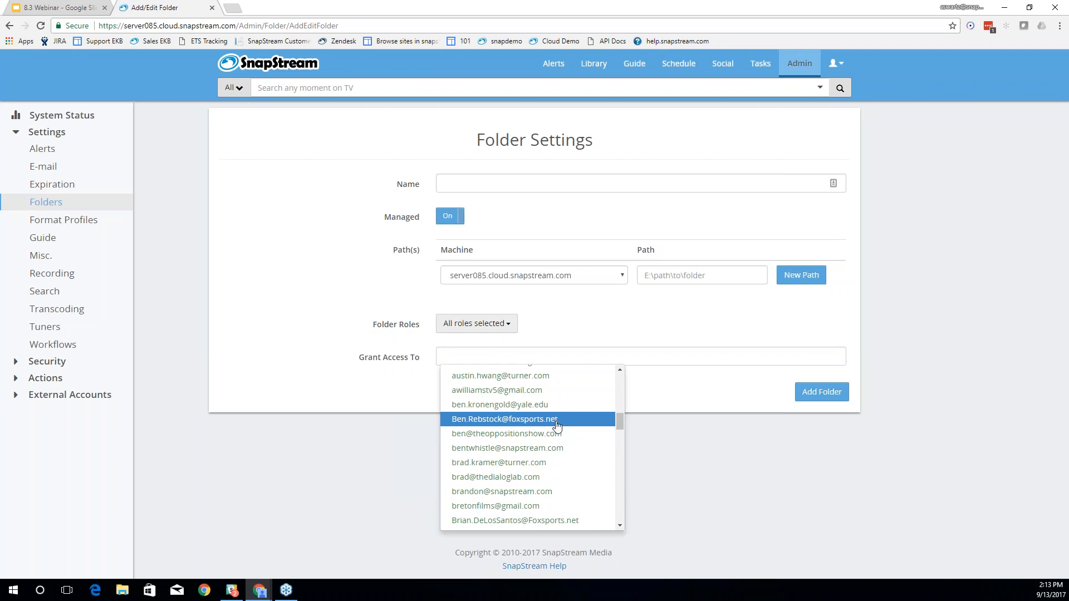
pyautogui.scroll(8, 556, 425)
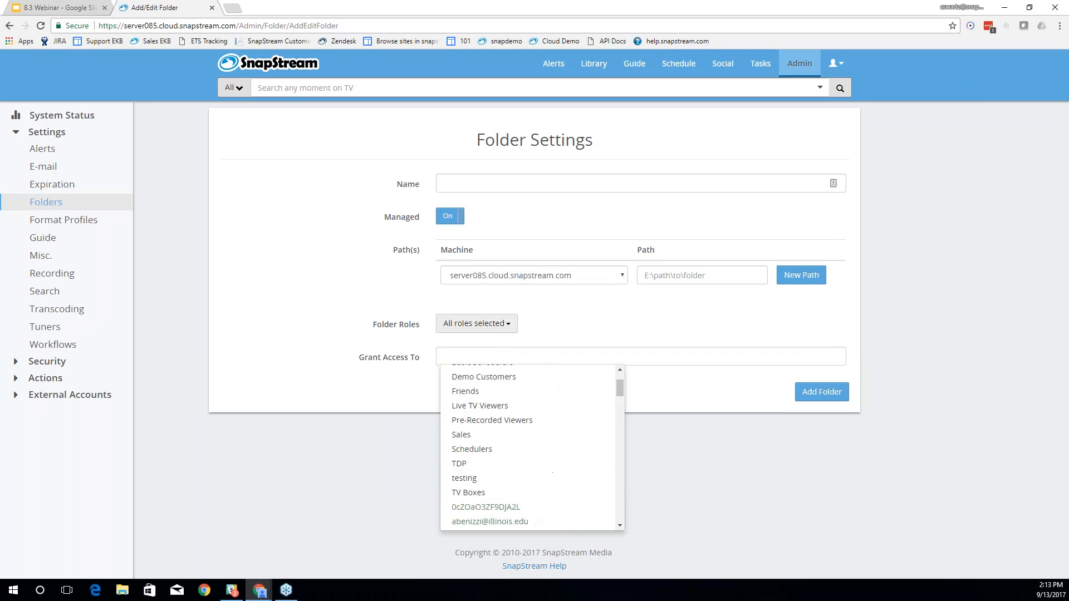
pyautogui.click(684, 406)
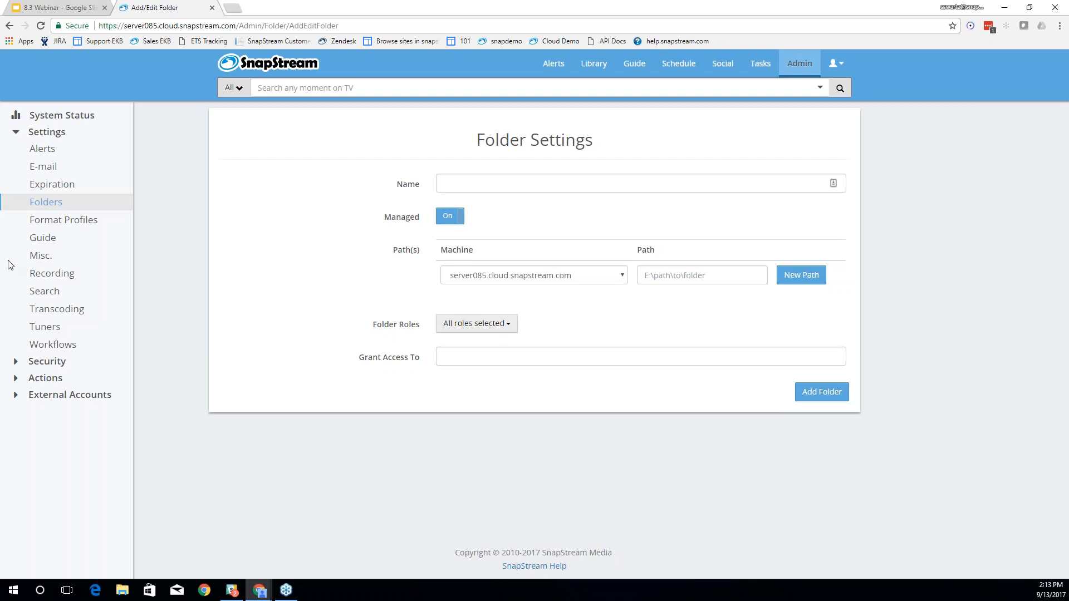
# - Open the Library and browse down through the list of all recordings
pyautogui.click(602, 65)
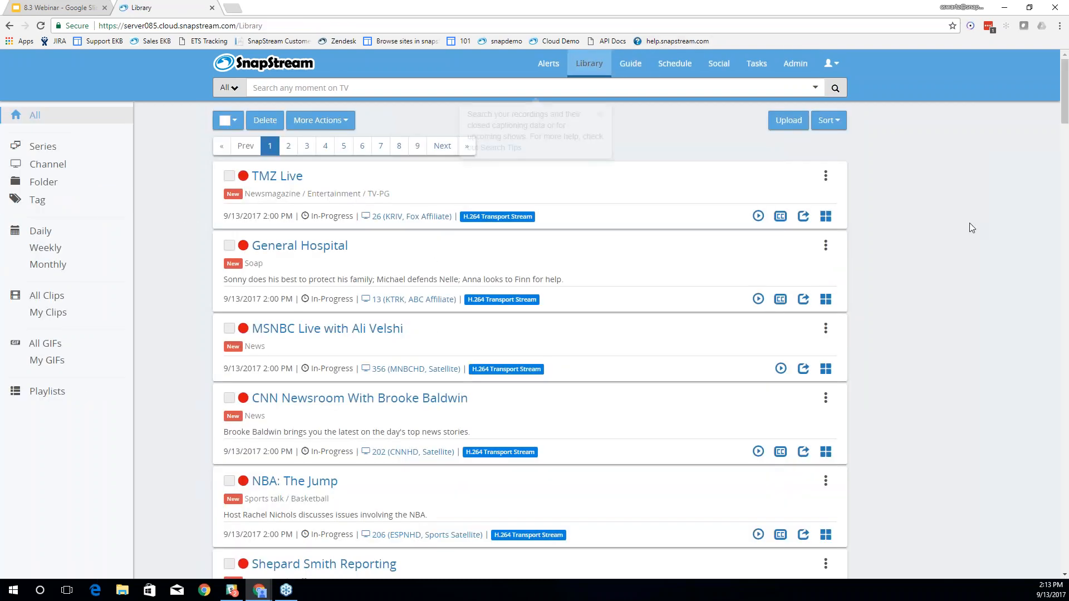
pyautogui.scroll(-1, 925, 217)
pyautogui.scroll(-8, 911, 250)
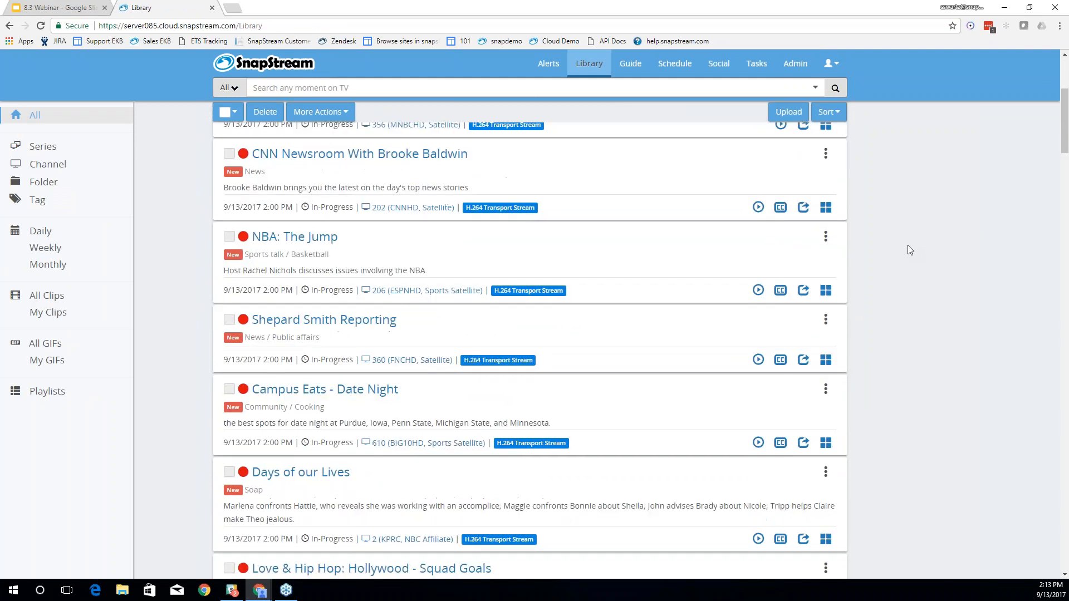
pyautogui.scroll(-6, 874, 269)
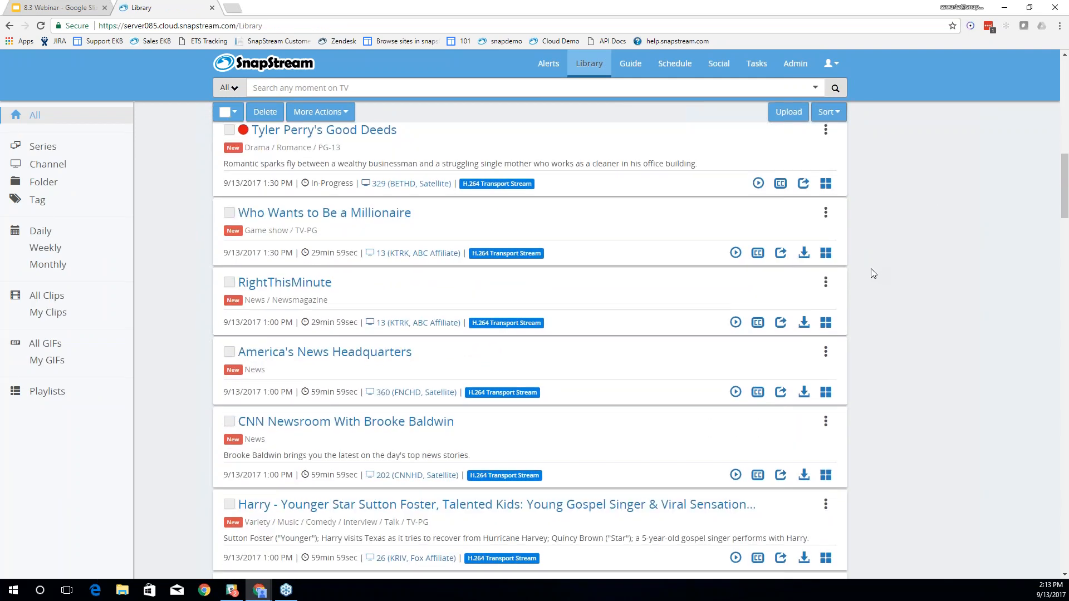
pyautogui.scroll(-2, 859, 265)
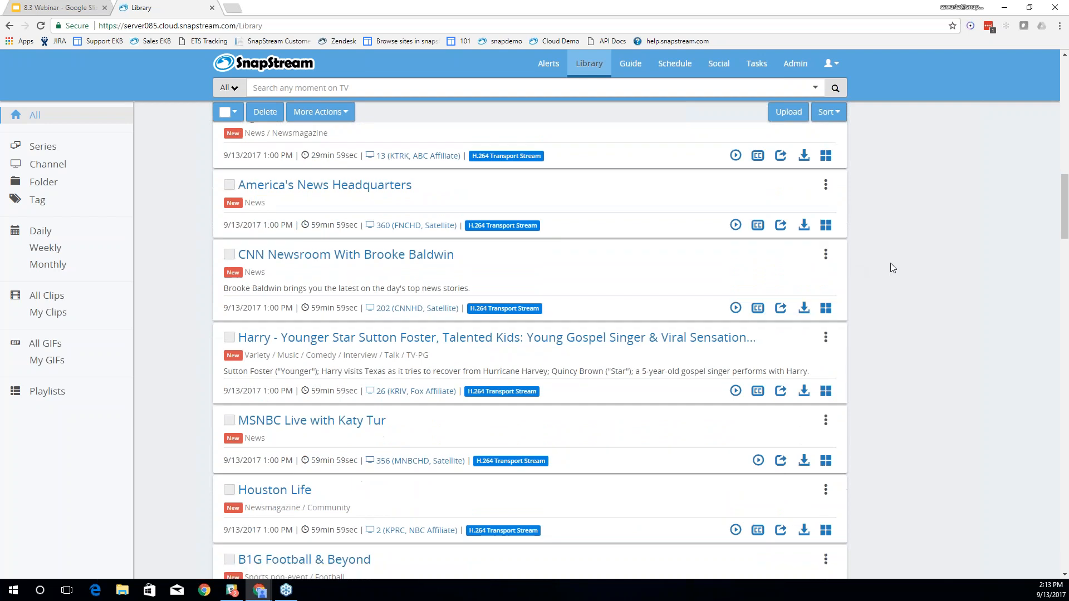
# - Open the 1:00 PM CNN Newsroom With Brooke Baldwin recording, skip ahead to about 1:09:07 PM and pause playback
pyautogui.click(367, 255)
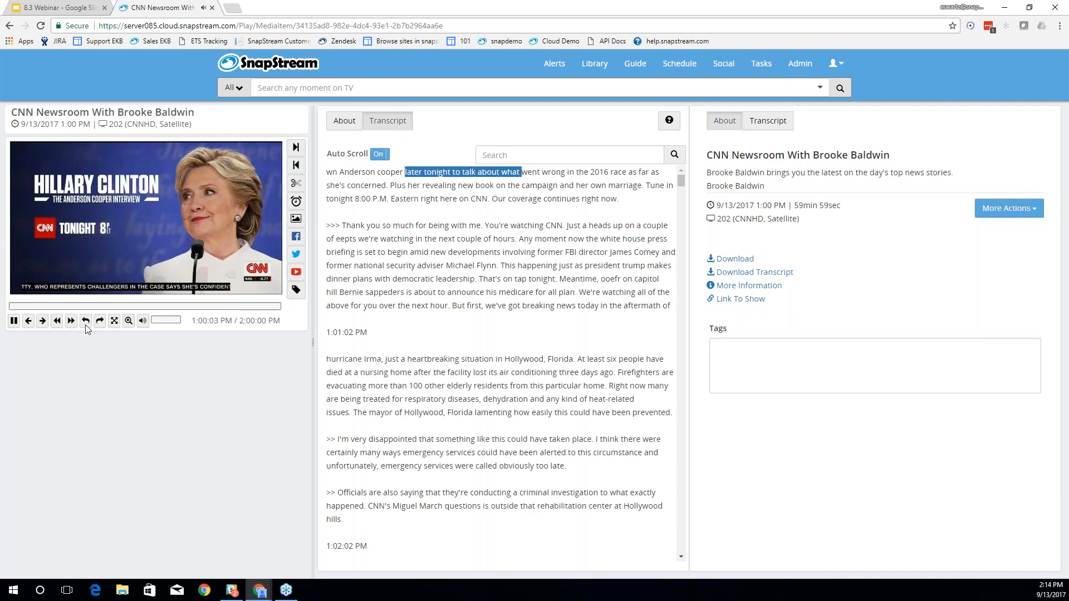
pyautogui.click(50, 307)
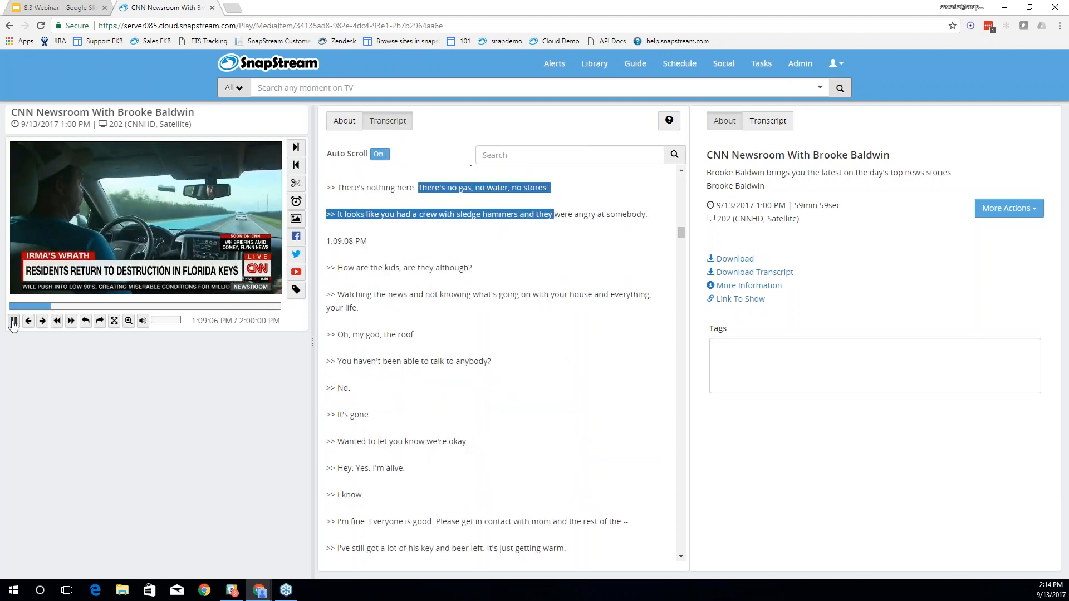
pyautogui.click(14, 322)
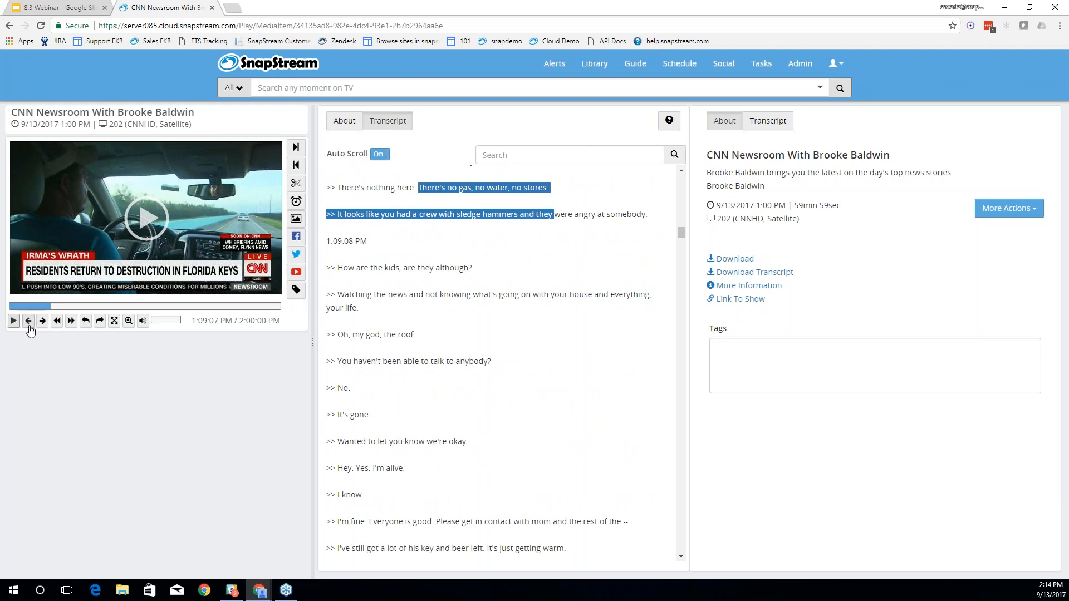
# - Preview a screenshot of the paused frame with the watermark turned on, and close it without saving
pyautogui.click(298, 221)
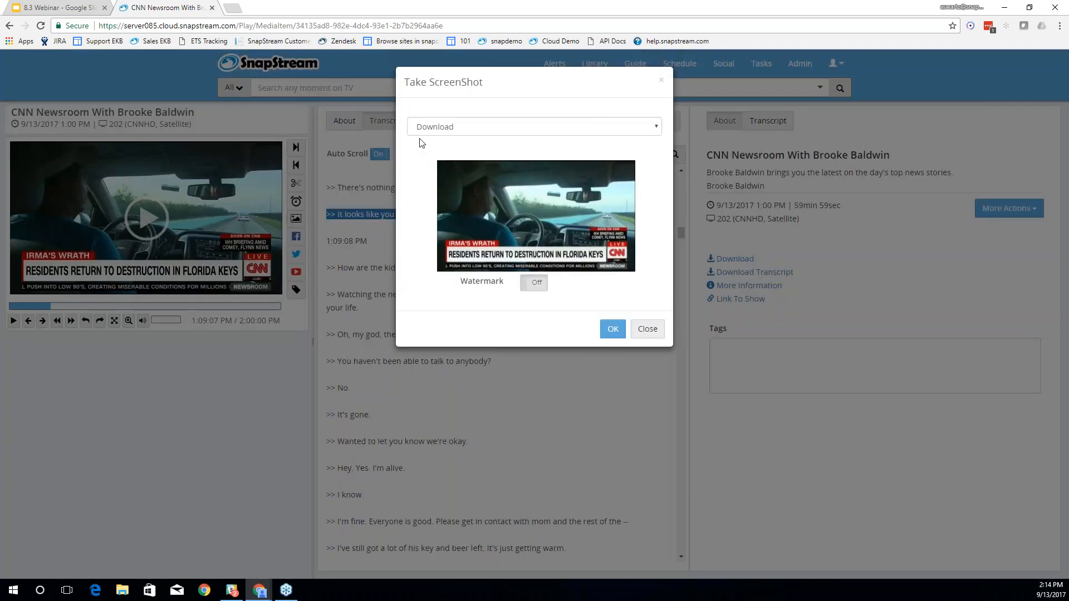
pyautogui.click(533, 285)
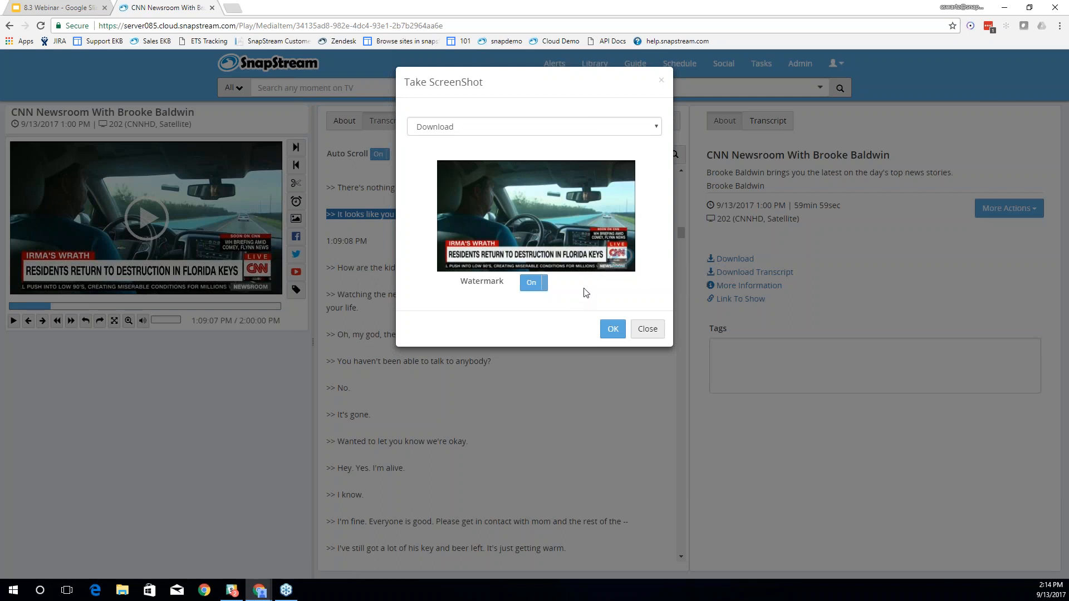
pyautogui.click(533, 284)
pyautogui.click(533, 284)
pyautogui.click(649, 330)
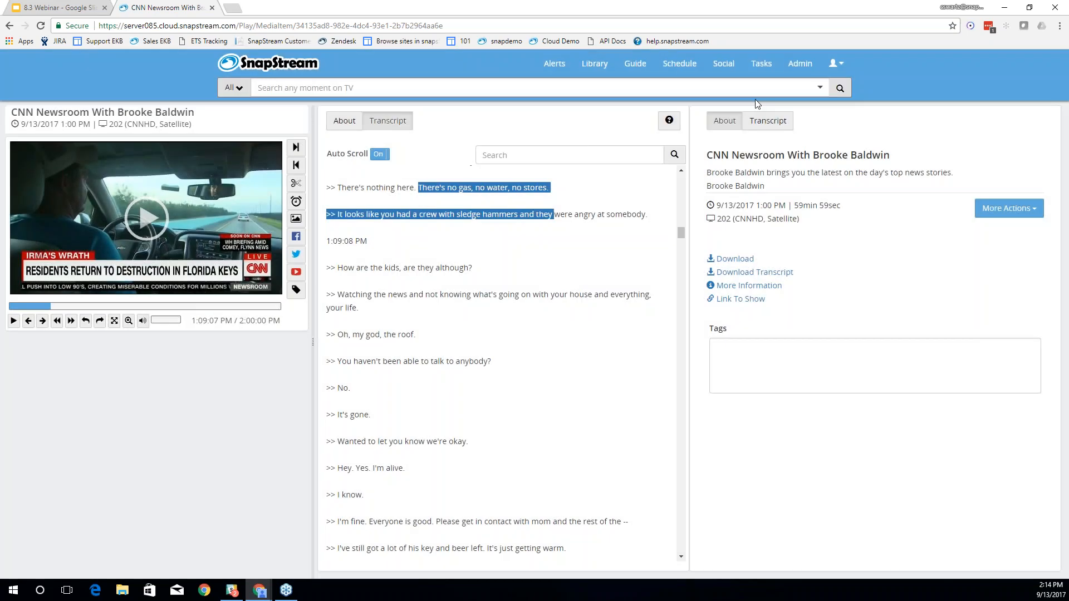
# - Review the administrative transcoding settings and open the watermark configuration
pyautogui.click(802, 65)
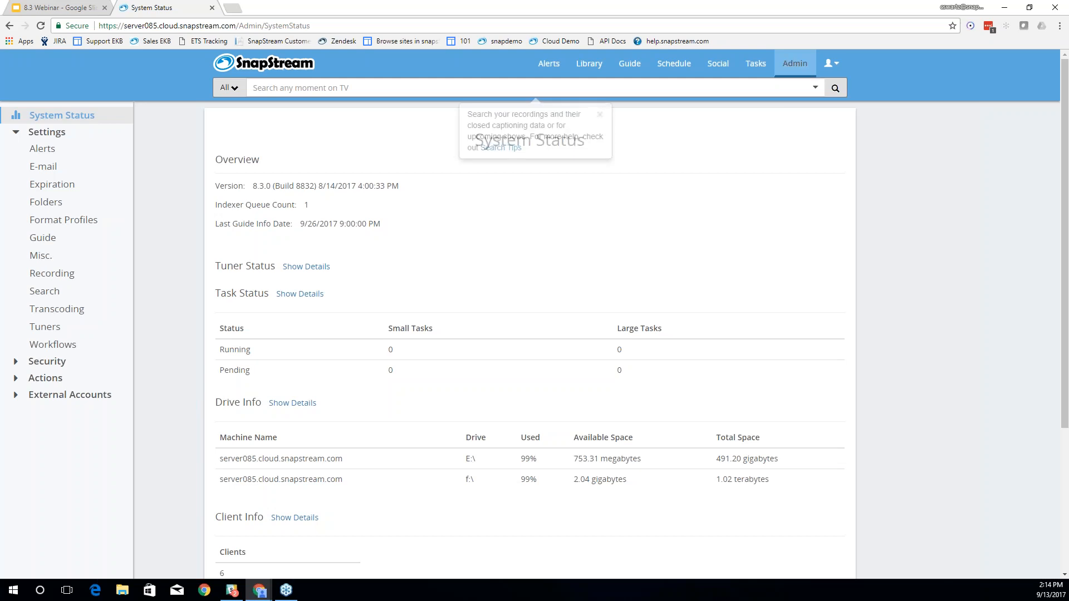
pyautogui.click(57, 309)
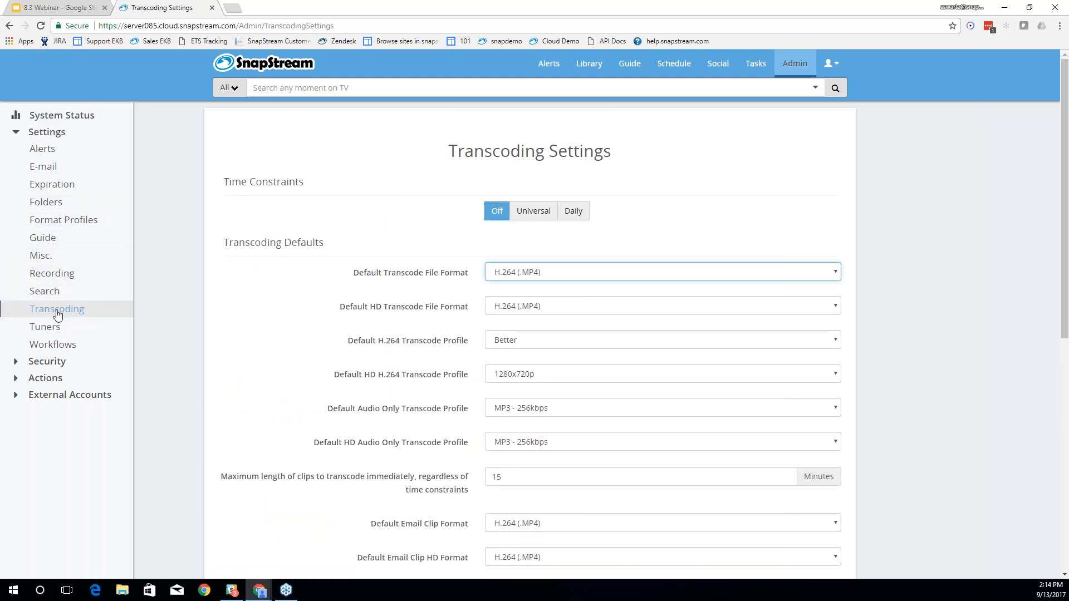
pyautogui.scroll(-5, 887, 250)
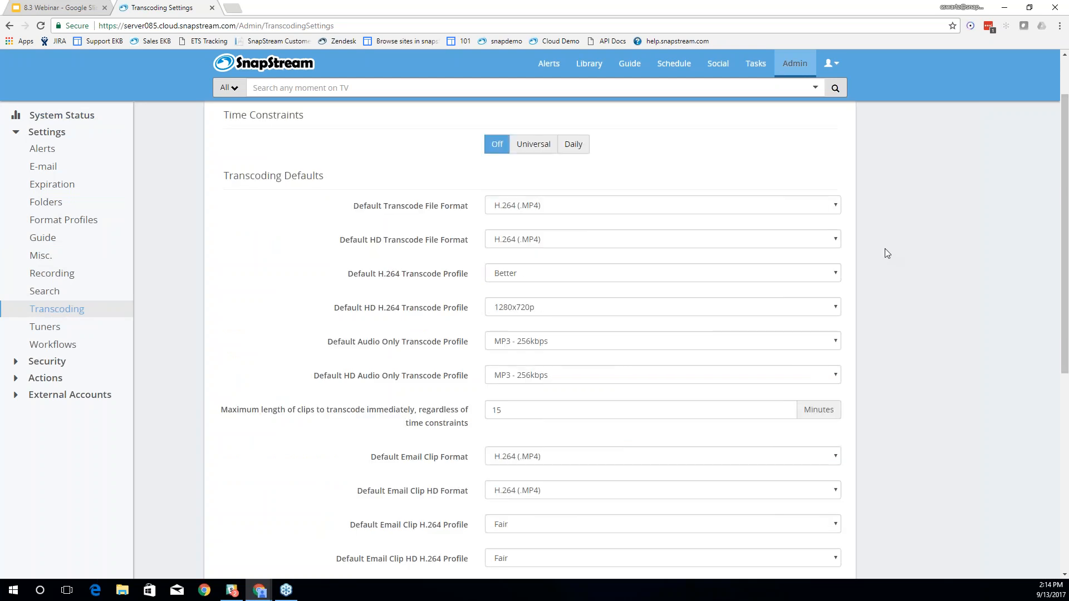
pyautogui.scroll(-3, 857, 243)
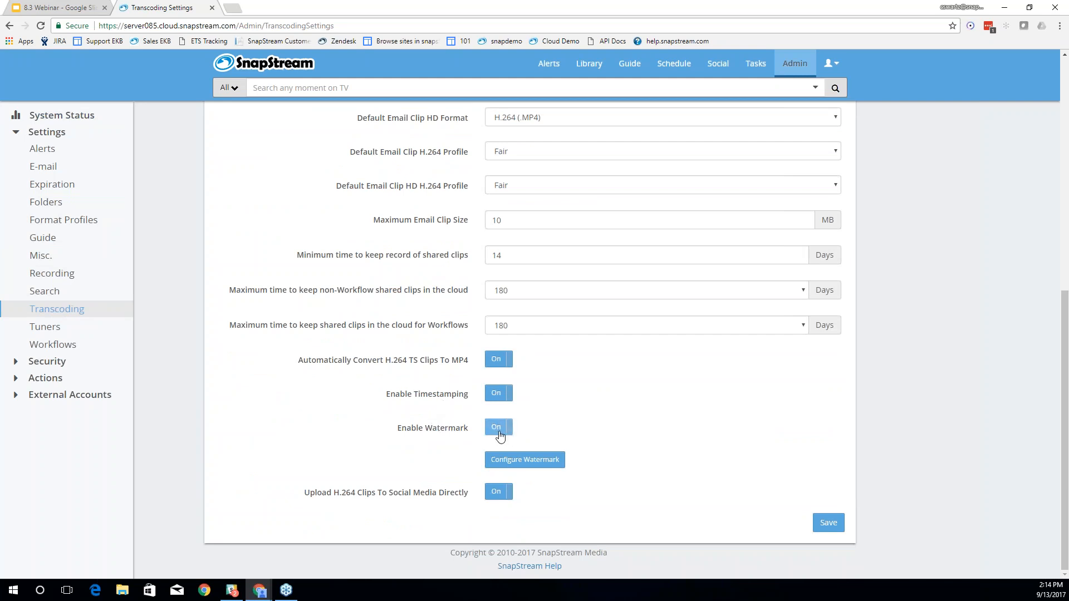
pyautogui.click(542, 464)
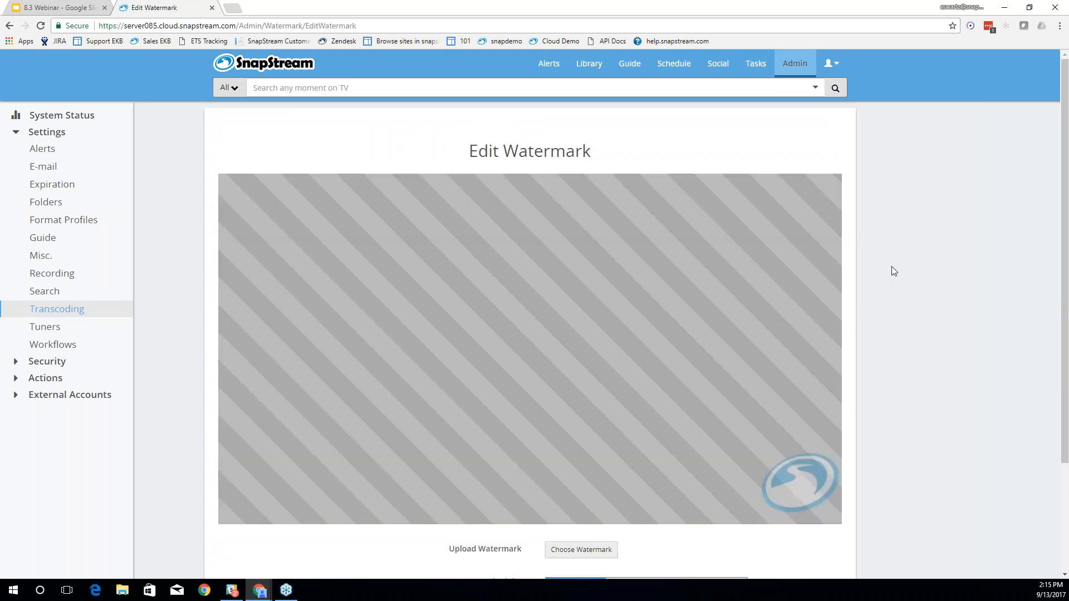
# - Examine the watermark options and browse for an image to upload, cancelling without choosing a file
pyautogui.scroll(-1, 874, 261)
pyautogui.scroll(-1, 873, 261)
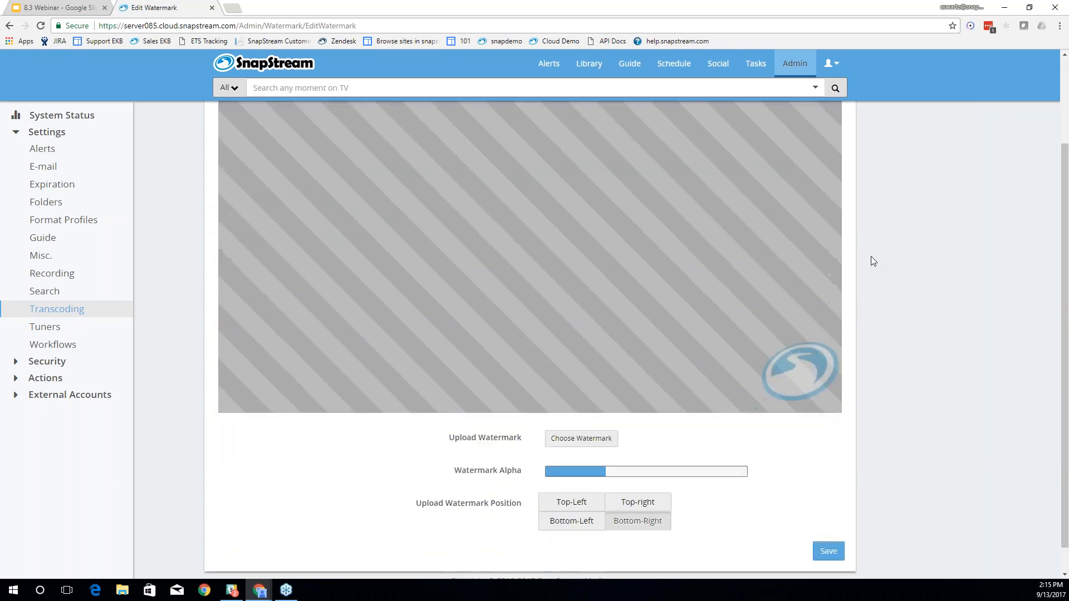
pyautogui.click(563, 445)
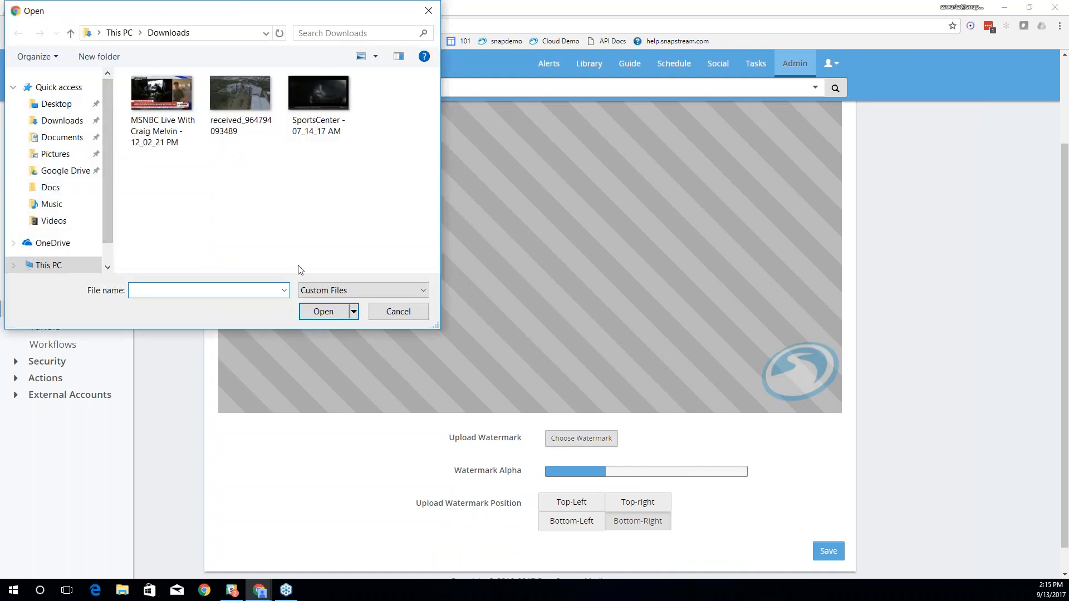
pyautogui.click(416, 312)
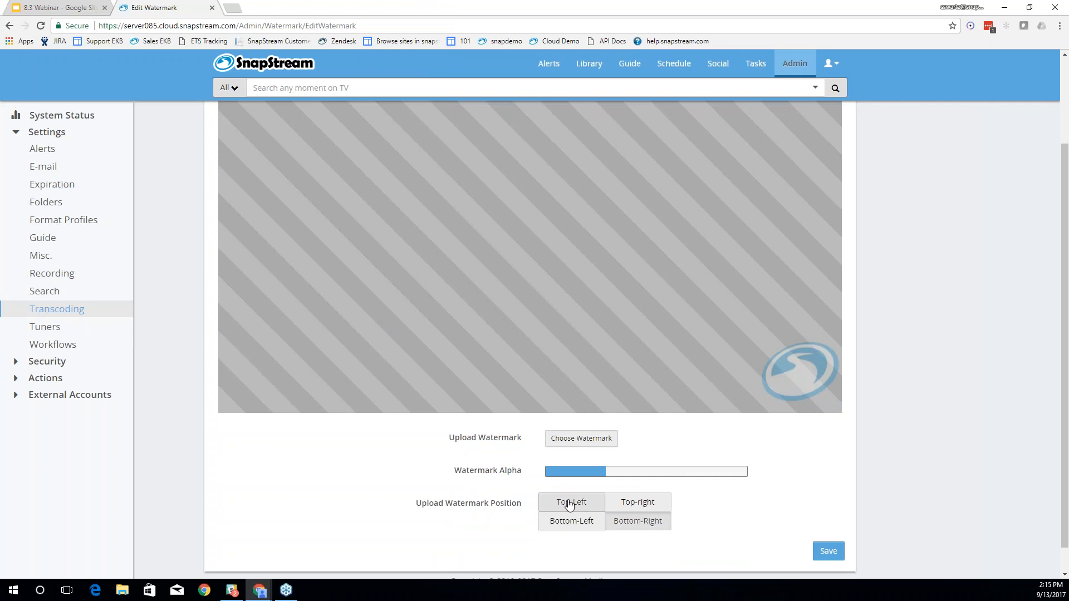
# - Try the Bottom-Left, Top-Left and Top-right watermark positions, return it to Bottom-Right, and slightly raise the watermark alpha
pyautogui.click(591, 524)
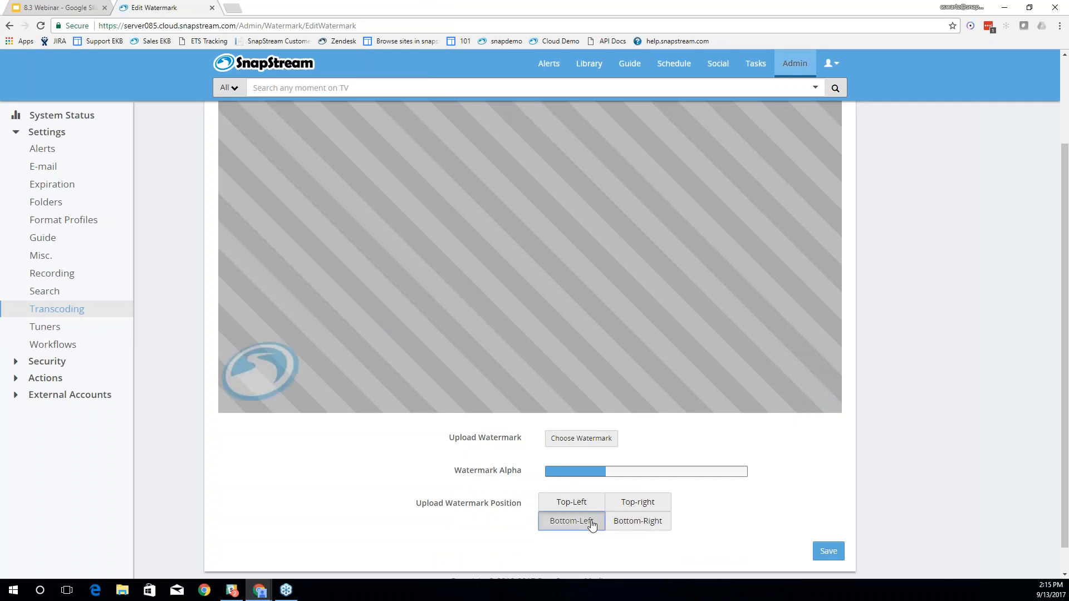
pyautogui.click(579, 502)
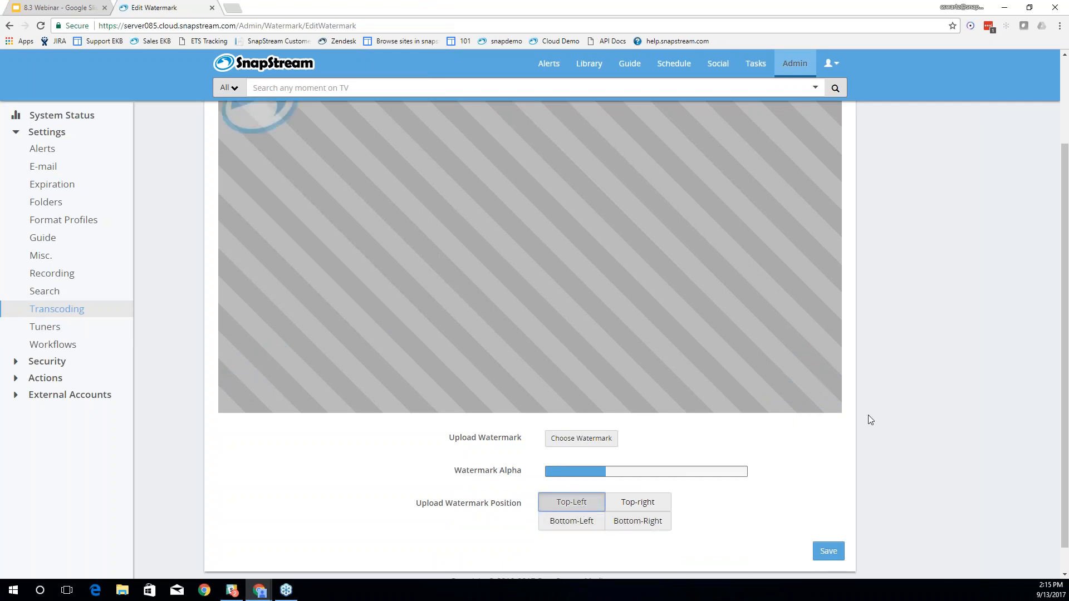
pyautogui.scroll(1, 870, 418)
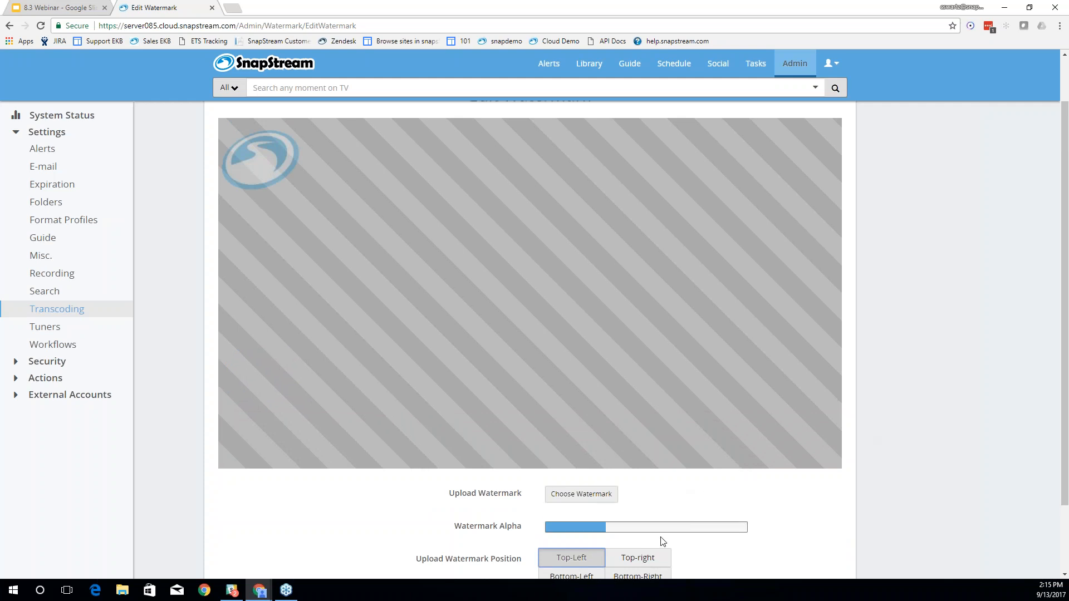
pyautogui.click(649, 558)
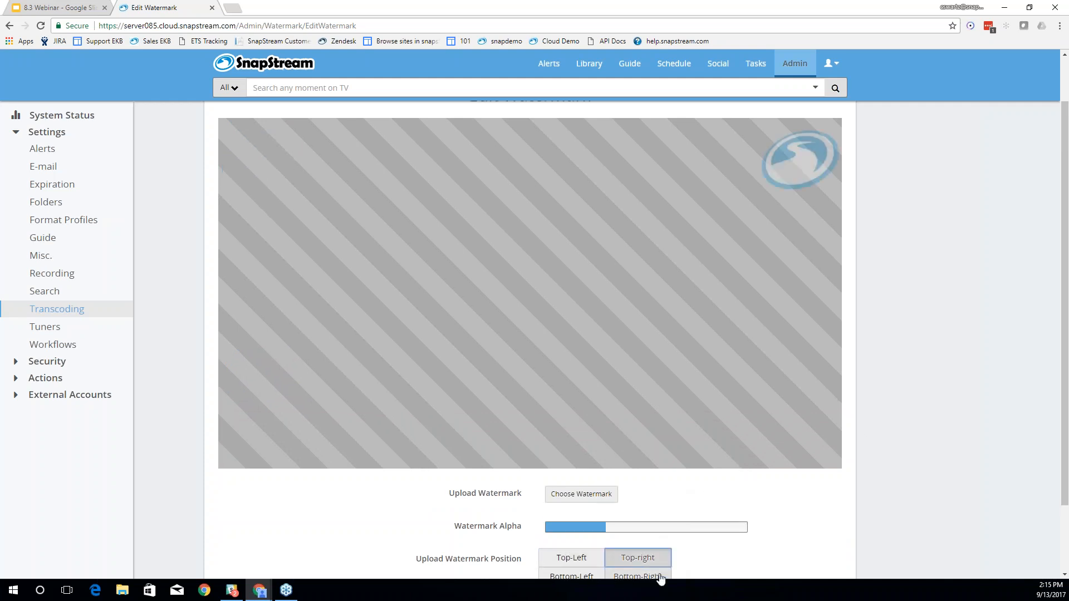
pyautogui.click(639, 576)
pyautogui.scroll(-2, 885, 390)
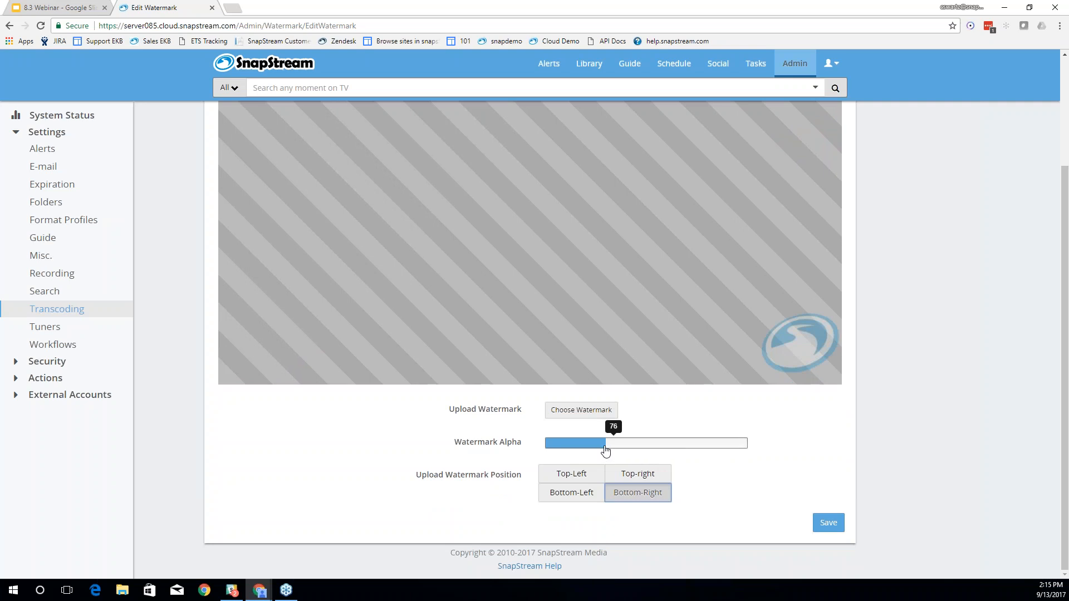
pyautogui.moveTo(606, 450)
pyautogui.mouseDown()
pyautogui.moveTo(657, 446)
pyautogui.moveTo(606, 447)
pyautogui.mouseUp()
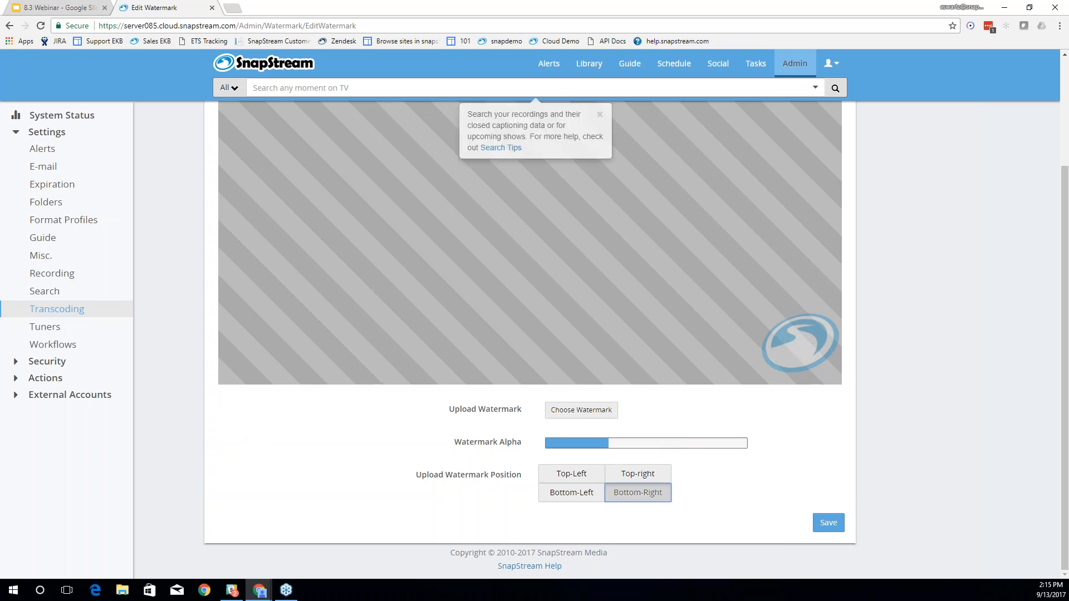
# - Return to the Library and reopen the 1:00 PM CNN Newsroom With Brooke Baldwin recording
pyautogui.click(587, 64)
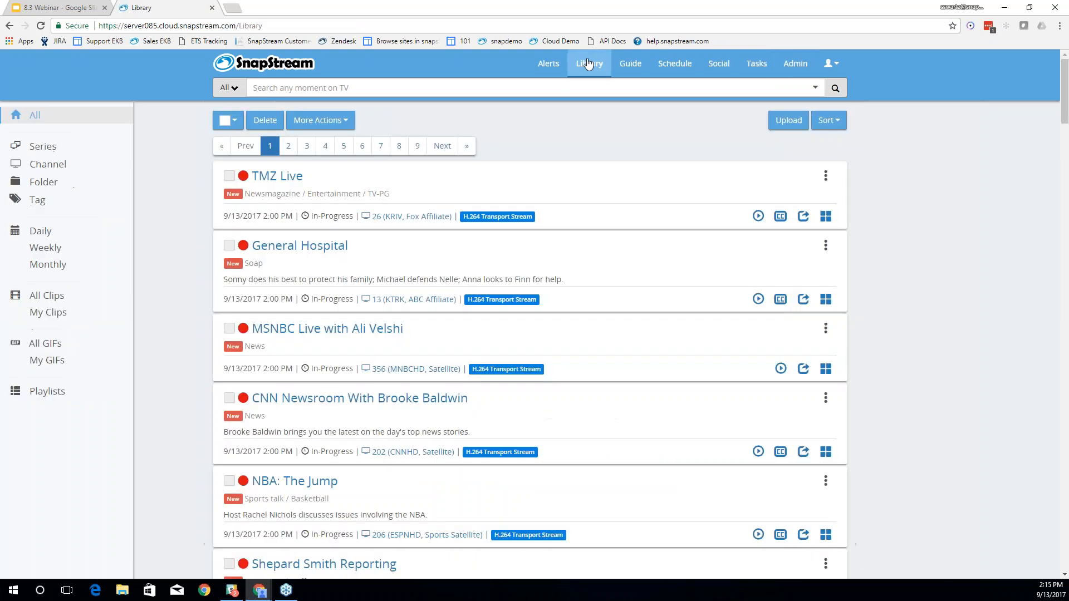
pyautogui.scroll(-3, 644, 266)
pyautogui.scroll(-7, 643, 266)
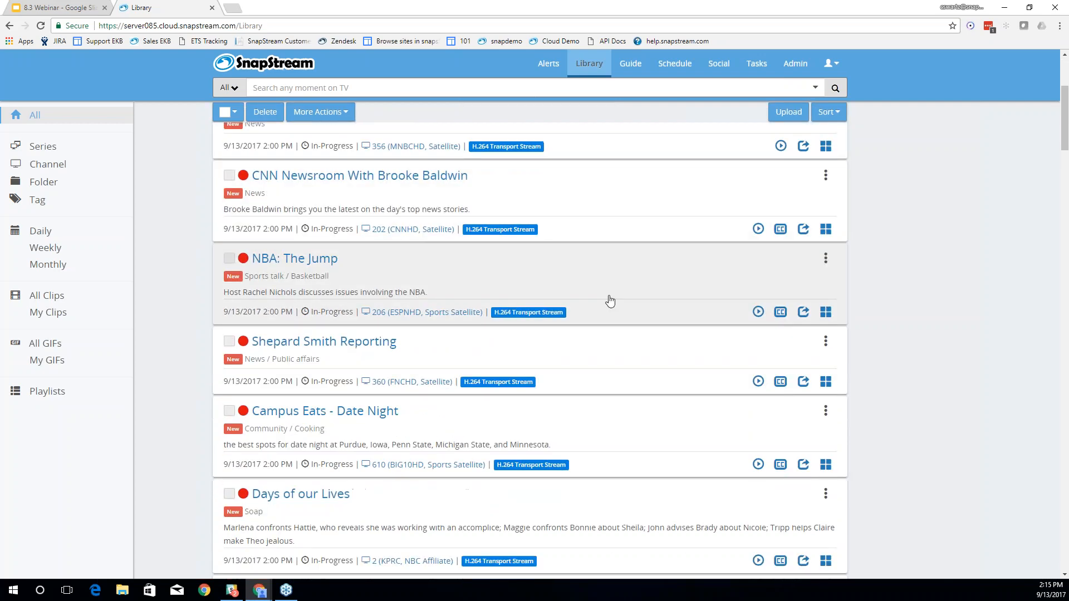
pyautogui.scroll(-3, 594, 362)
pyautogui.click(409, 421)
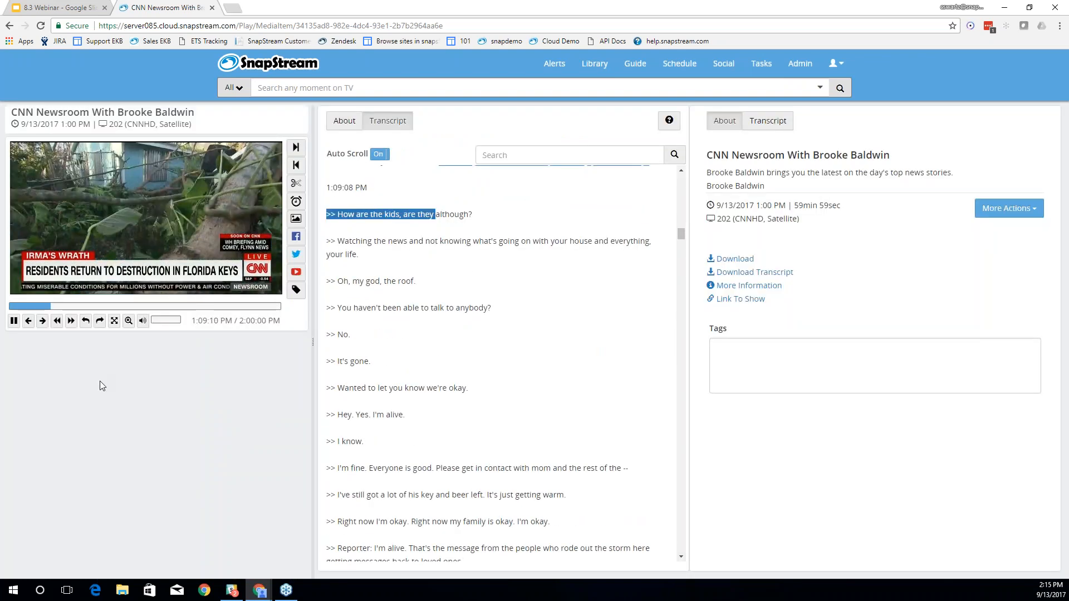
# - Mark a clip in the recording from 1:09:11 PM to 1:09:13 PM
pyautogui.click(267, 185)
pyautogui.click(267, 185)
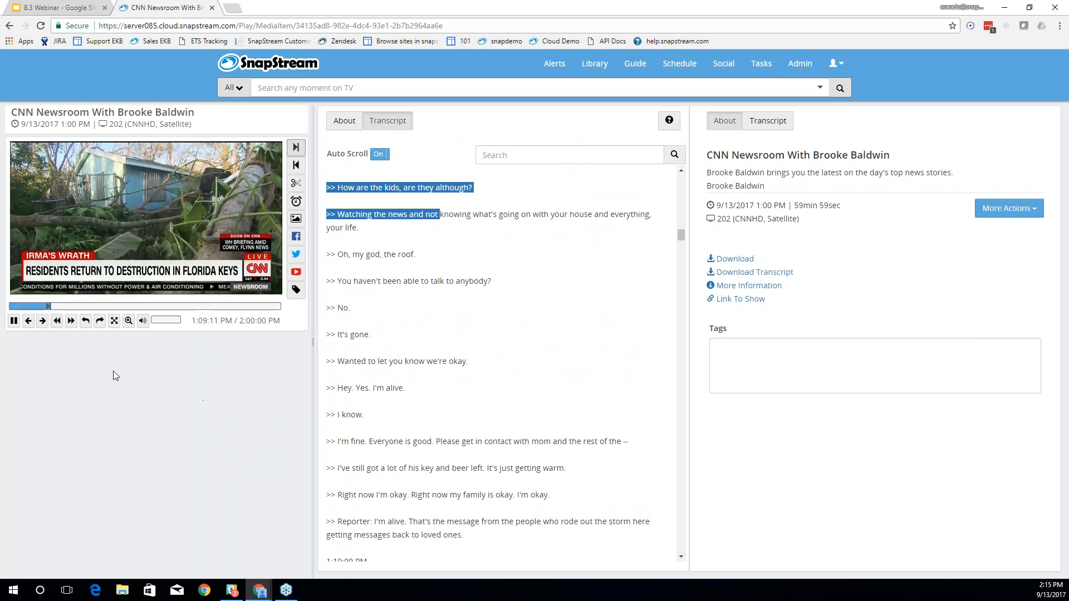
pyautogui.click(14, 320)
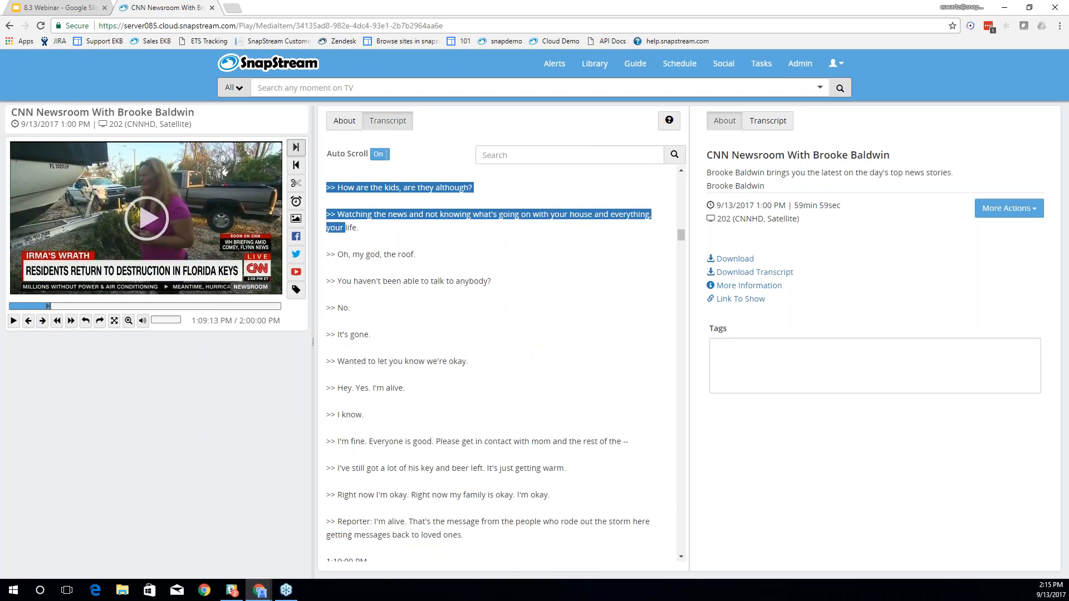
pyautogui.click(296, 165)
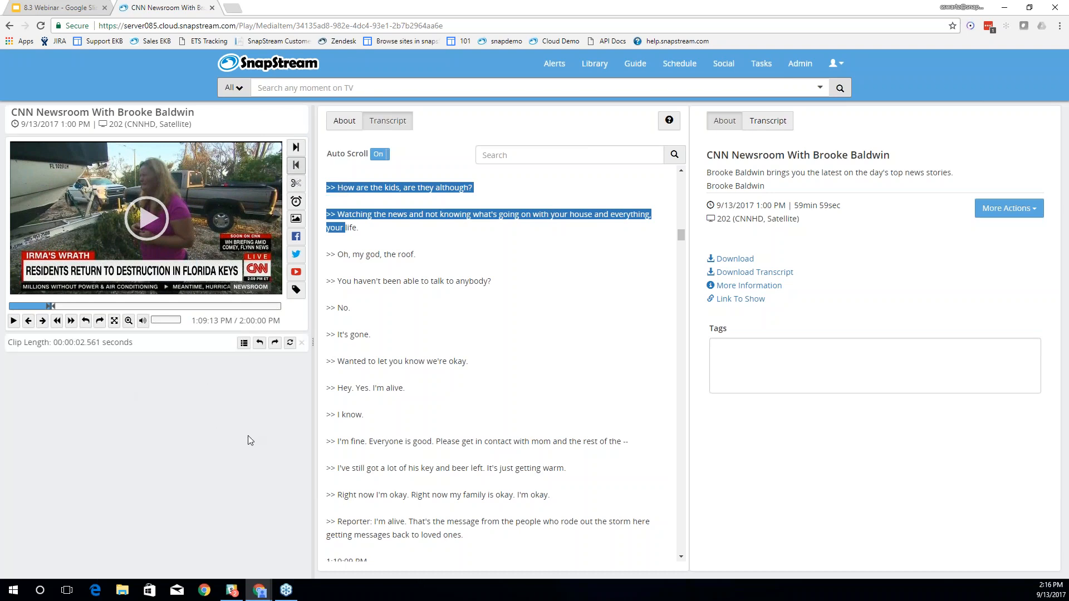
# - Make the clip with the title "Cnn Florid keys" and convert it to a ShowSqueeze file with the timestamp on
pyautogui.click(300, 186)
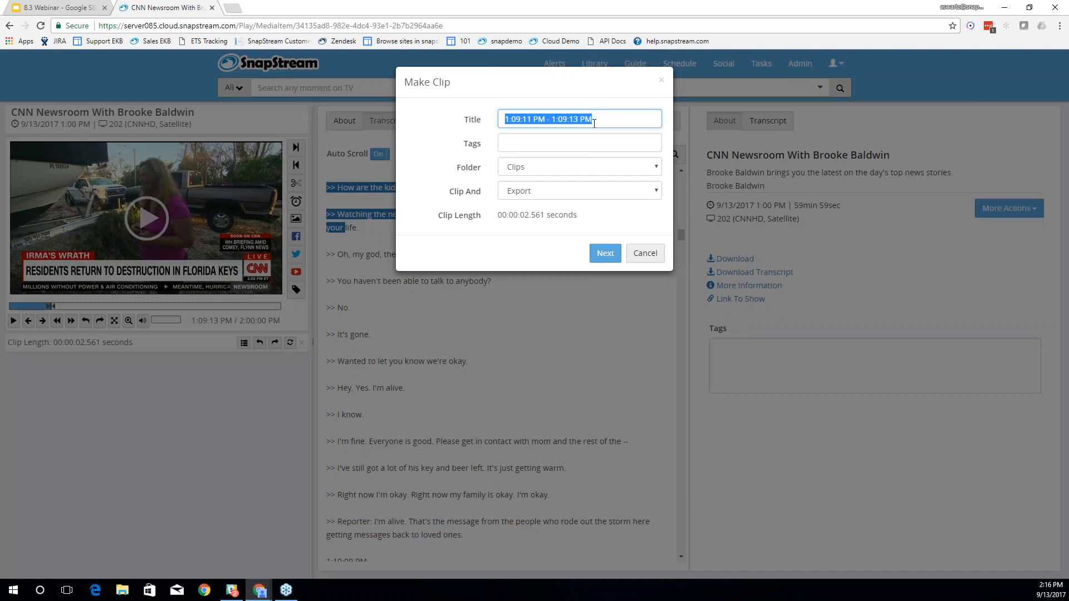
pyautogui.write('Cnn Florid keys')
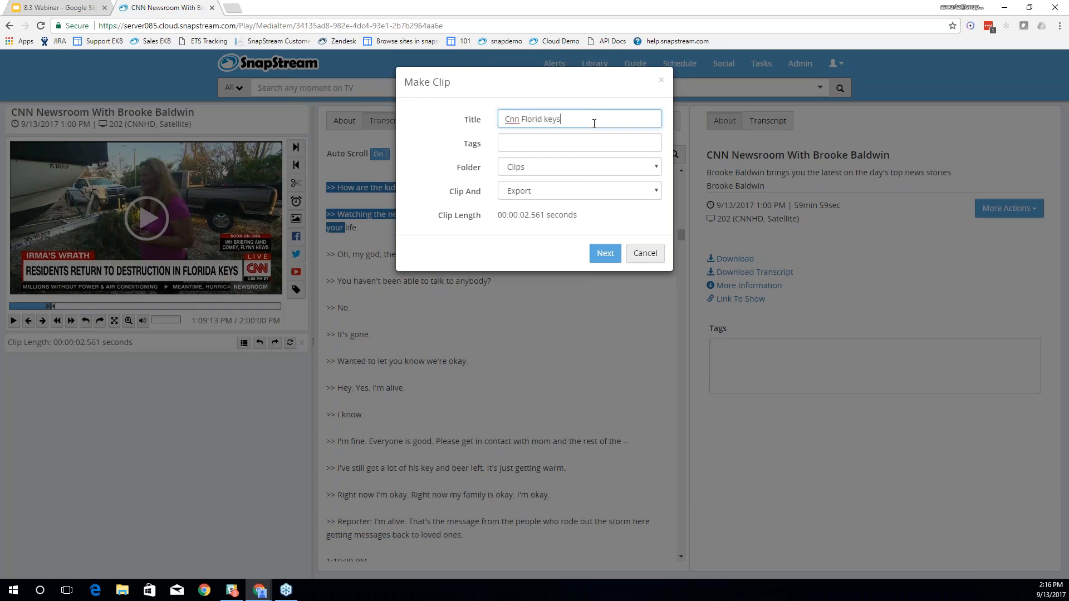
pyautogui.click(656, 191)
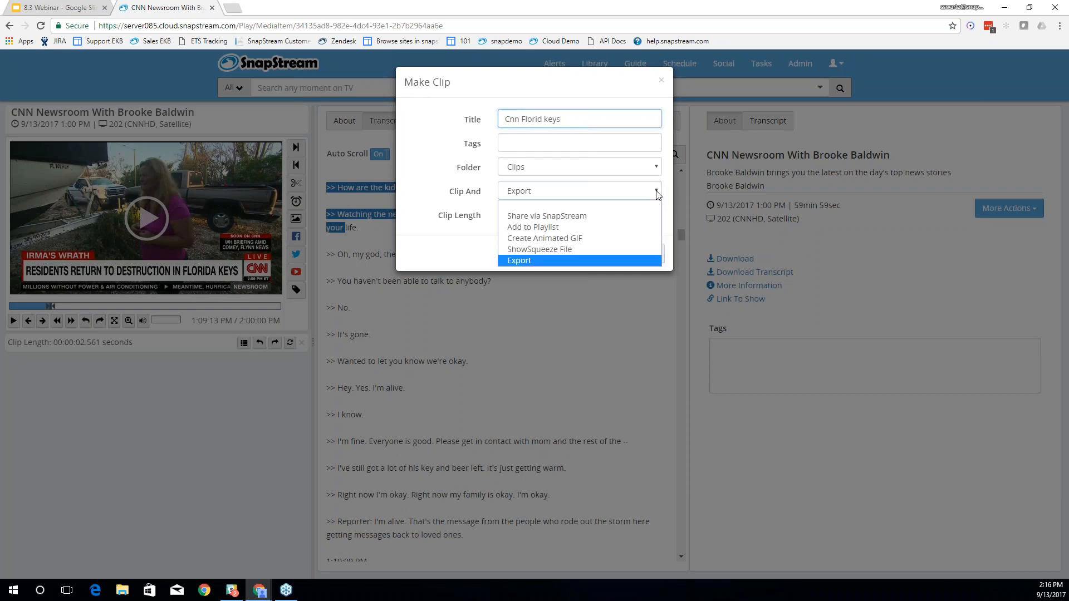
pyautogui.click(570, 251)
pyautogui.click(605, 253)
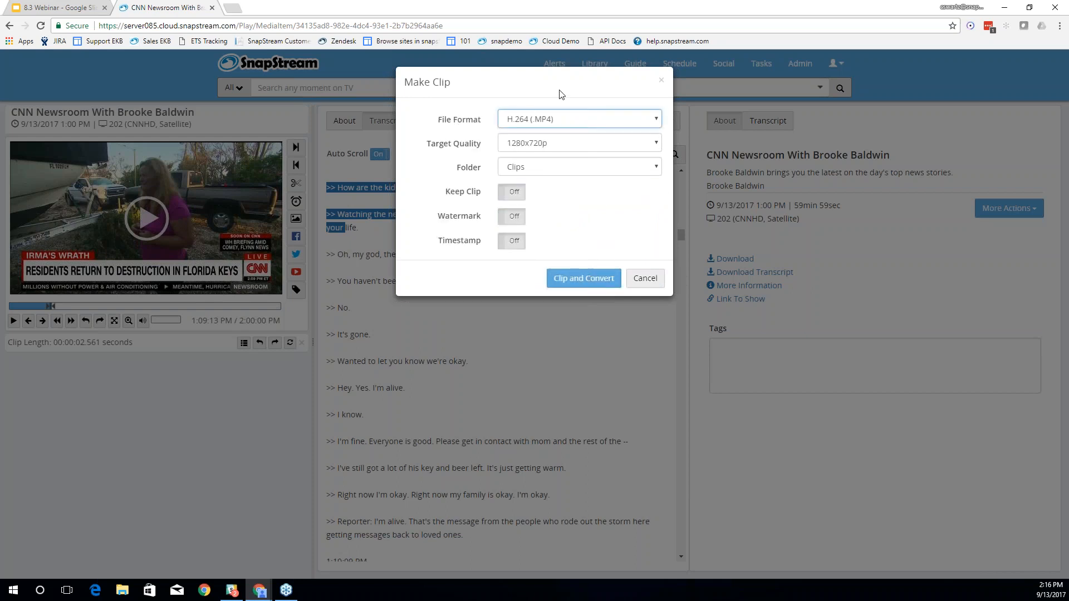
pyautogui.click(512, 244)
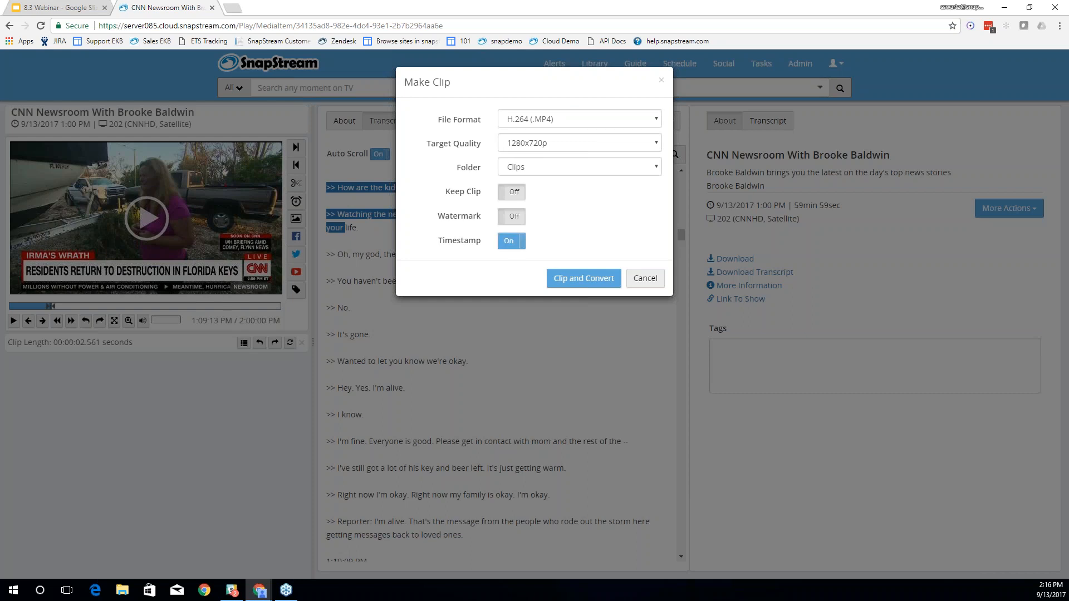
pyautogui.click(595, 282)
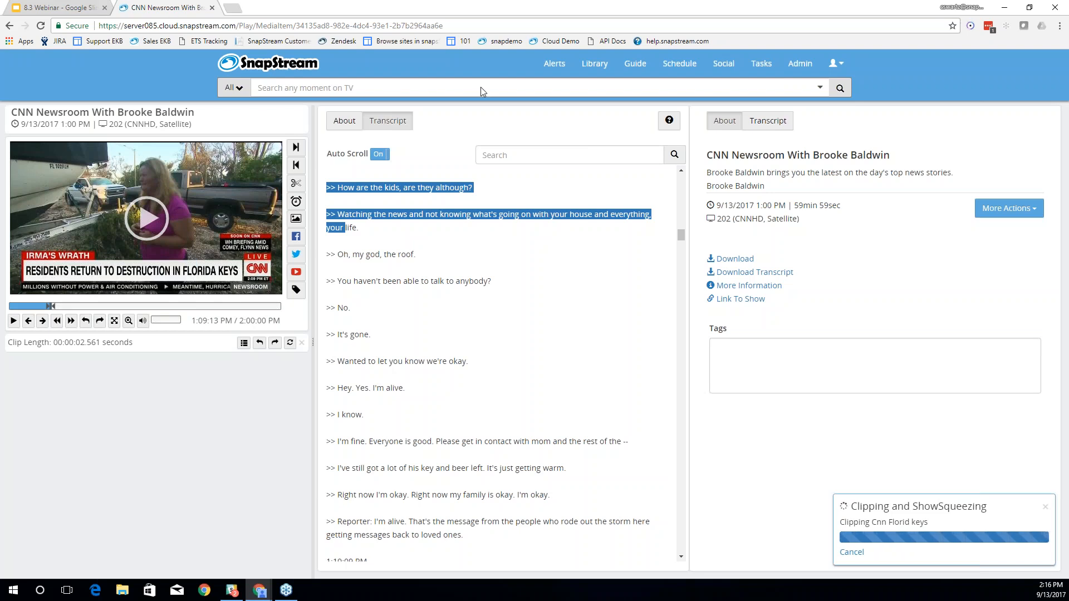
# - Return to the Library and look through its list of recordings
pyautogui.click(600, 66)
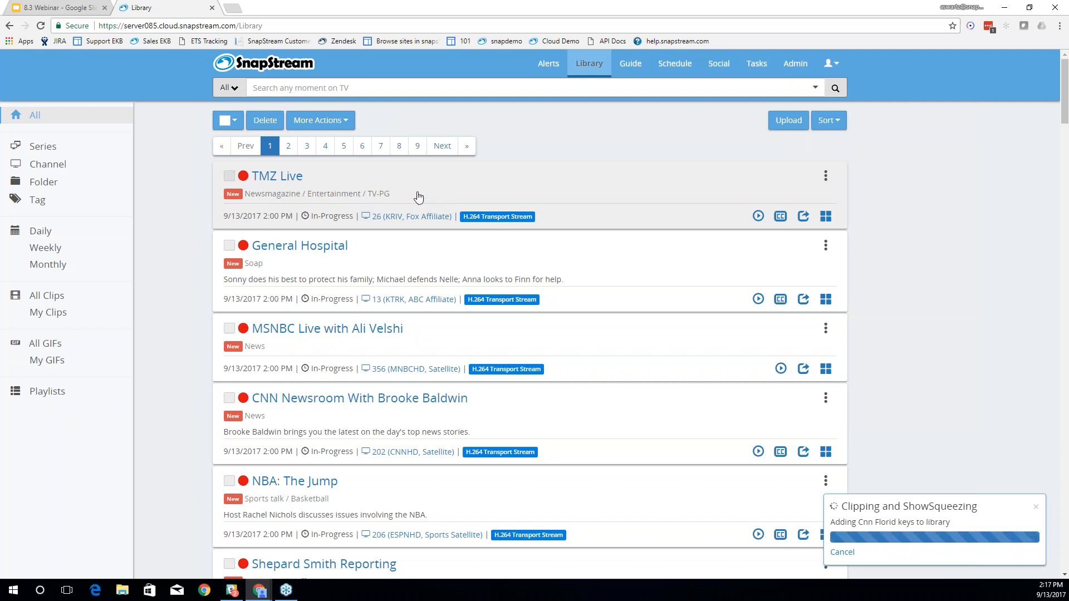
pyautogui.scroll(-3, 419, 196)
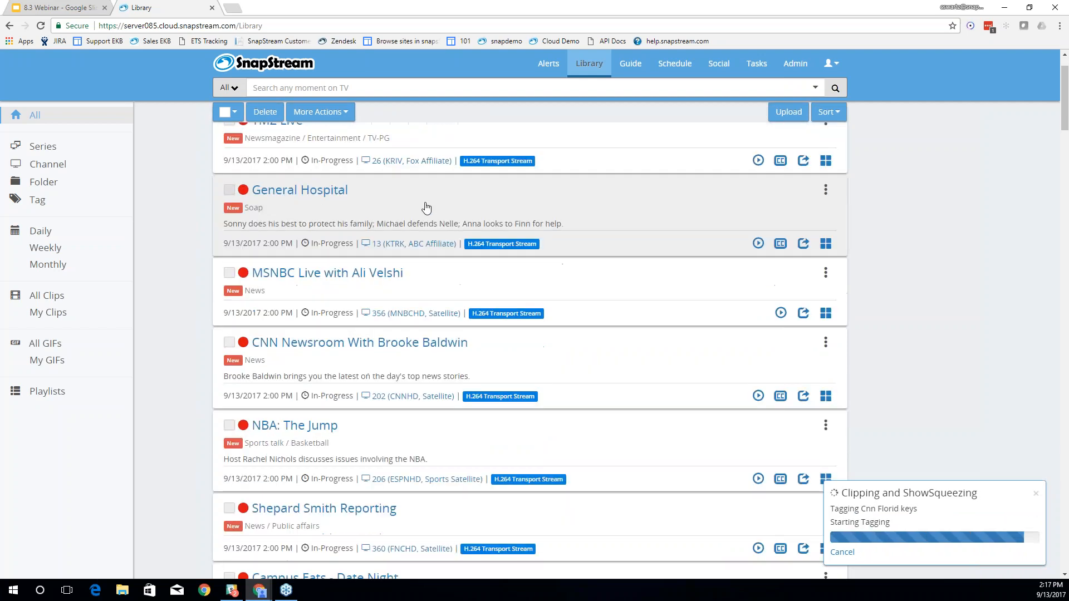
pyautogui.scroll(-4, 437, 292)
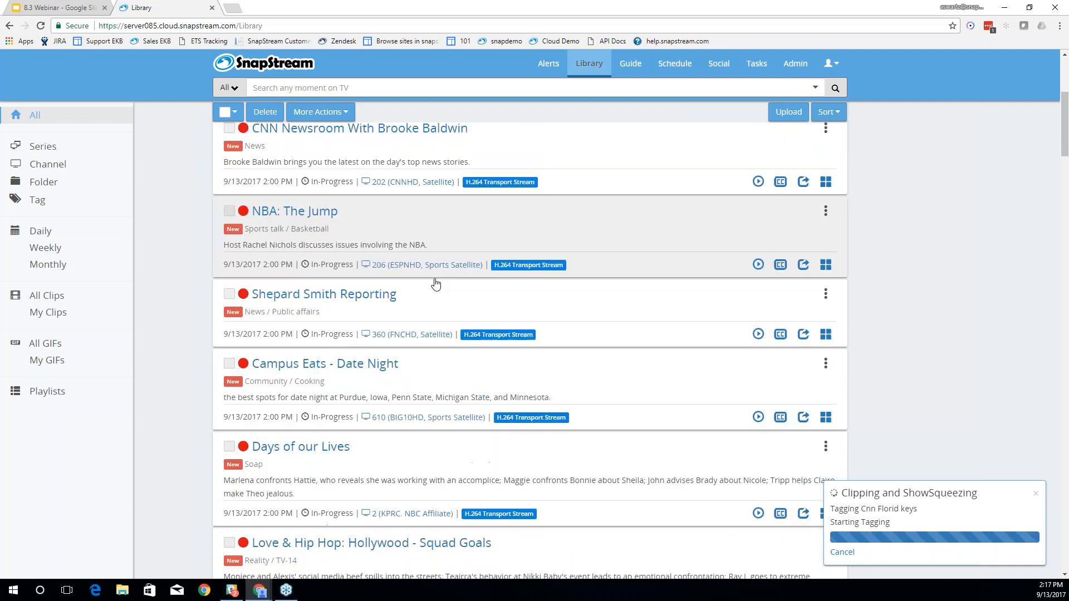
pyautogui.scroll(-4, 416, 292)
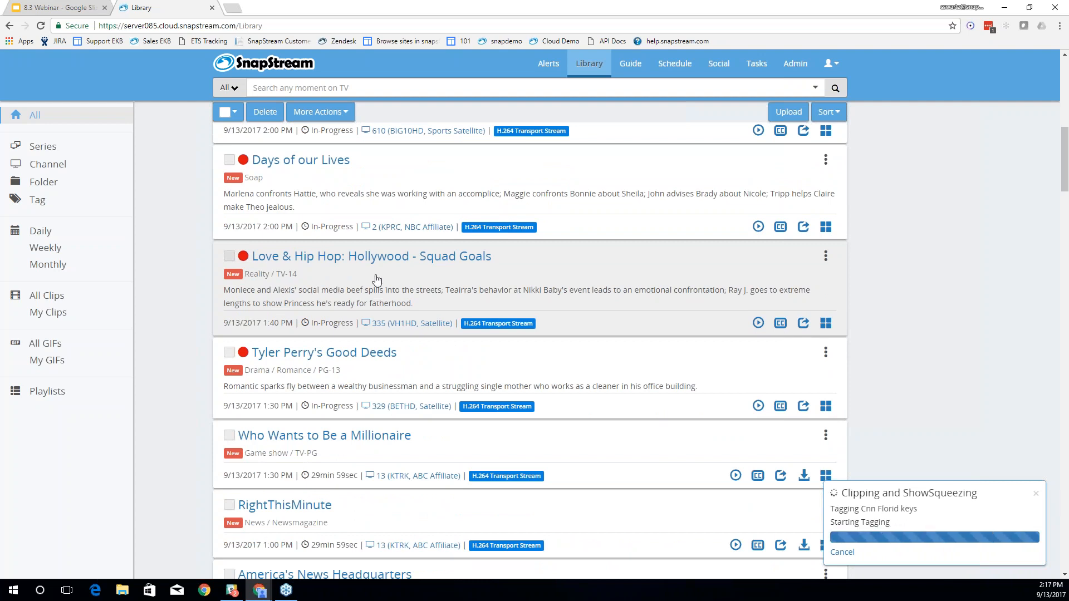
pyautogui.scroll(-1, 382, 279)
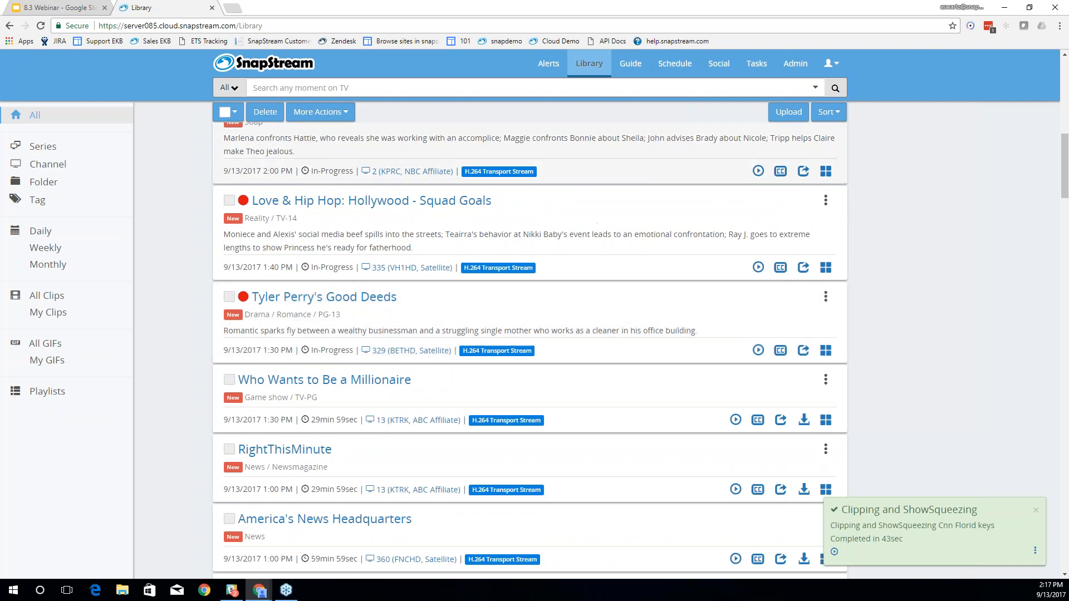
pyautogui.scroll(10, 668, 247)
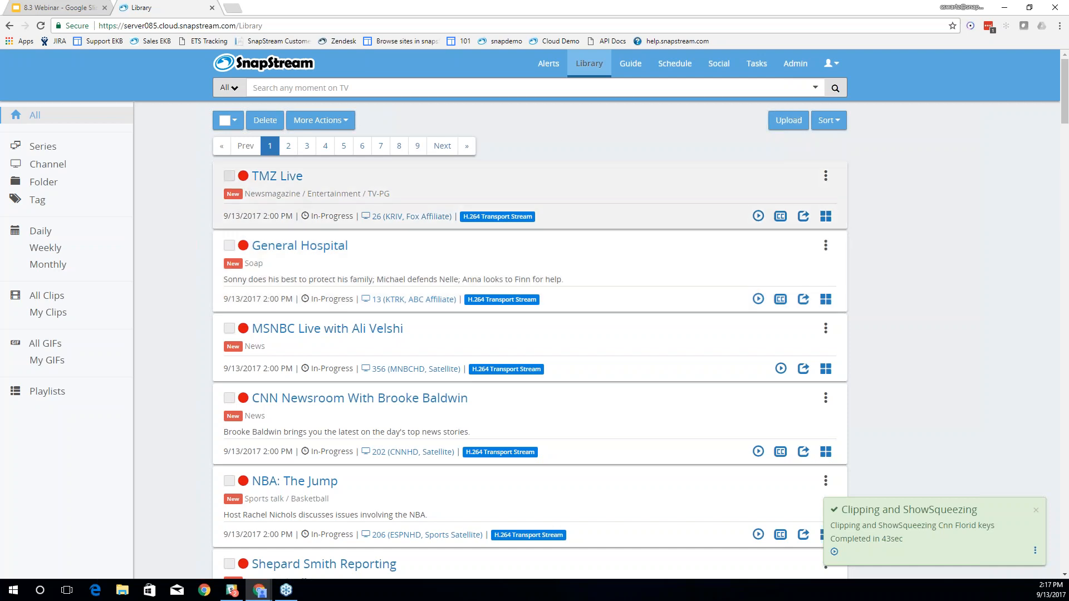
# - View the Library's file upload form and return to the recordings list
pyautogui.click(792, 126)
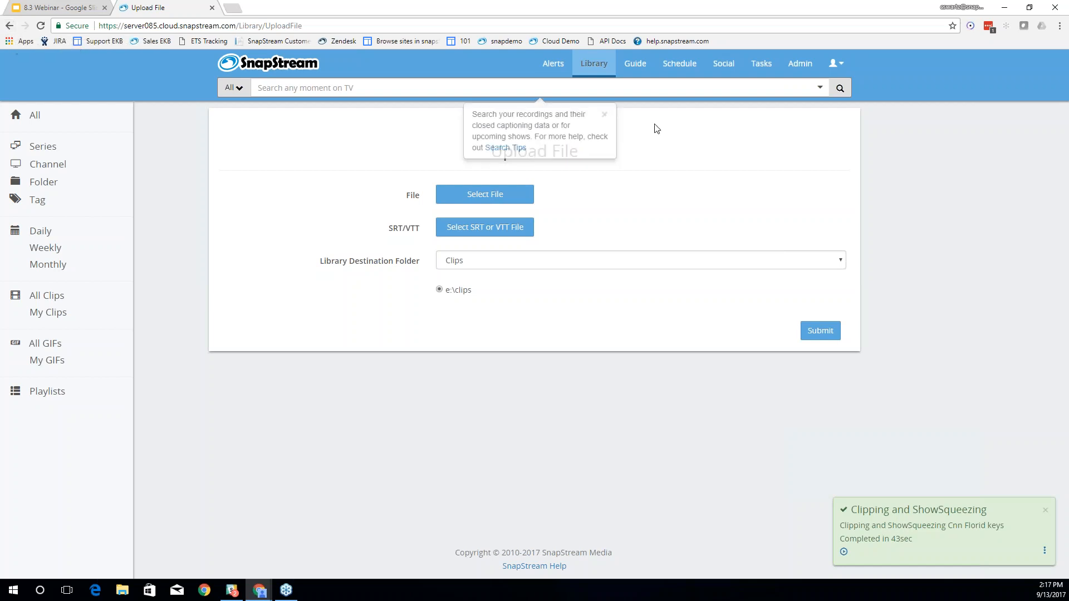
pyautogui.click(594, 67)
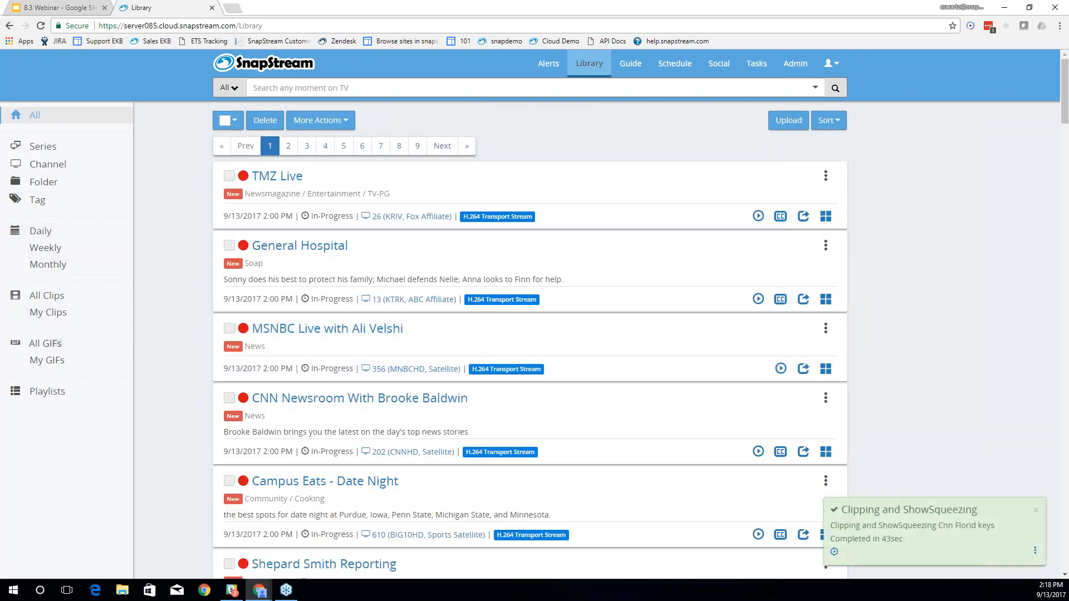
# - Play the "Cnn Florid keys" clip from My Clips to check its timestamp and pause it at 1:09:12 PM
pyautogui.click(63, 314)
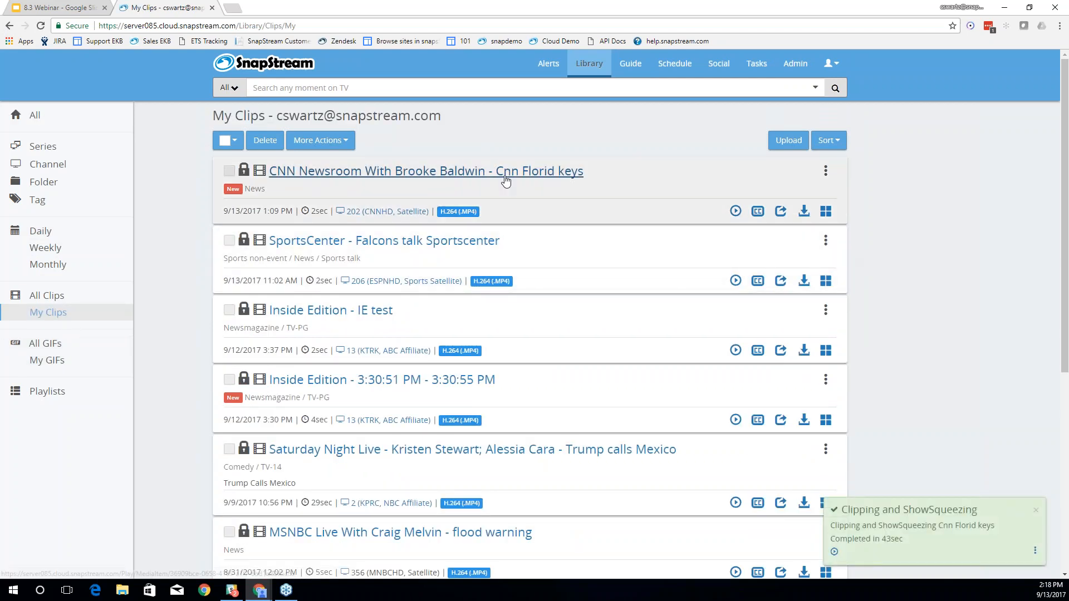
pyautogui.click(507, 173)
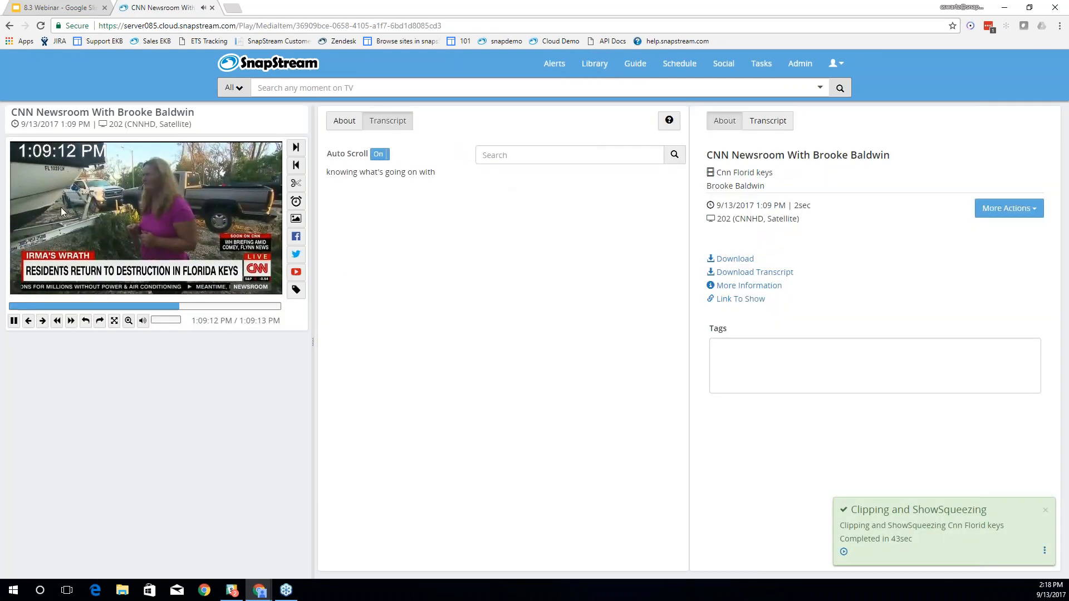
pyautogui.click(14, 325)
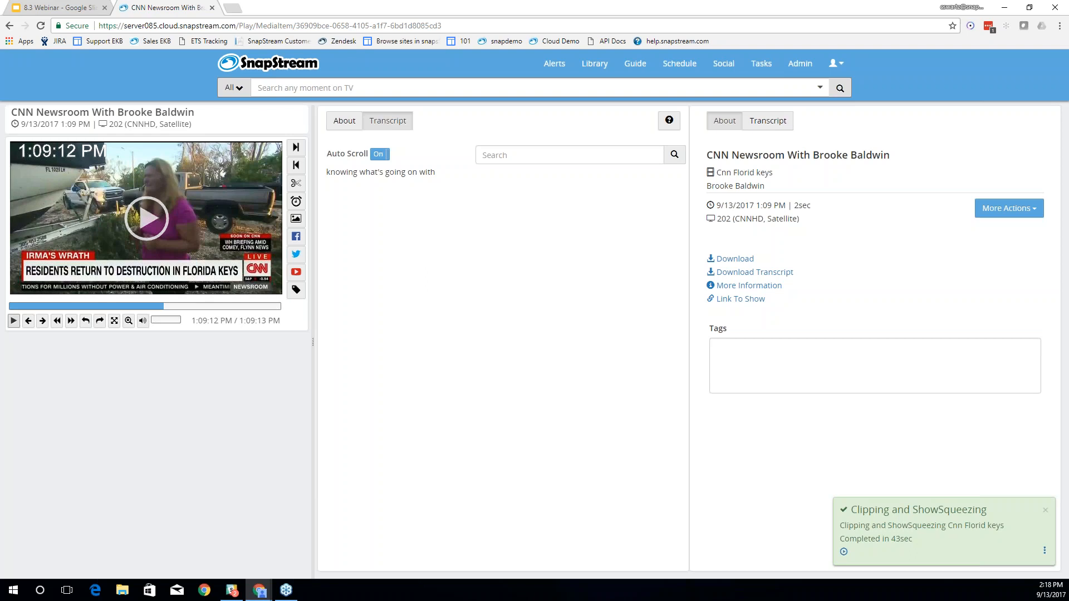
# - Switch to the 8.3 Webinar presentation in Google Slides and show slide 10, "Next Steps"
pyautogui.click(63, 8)
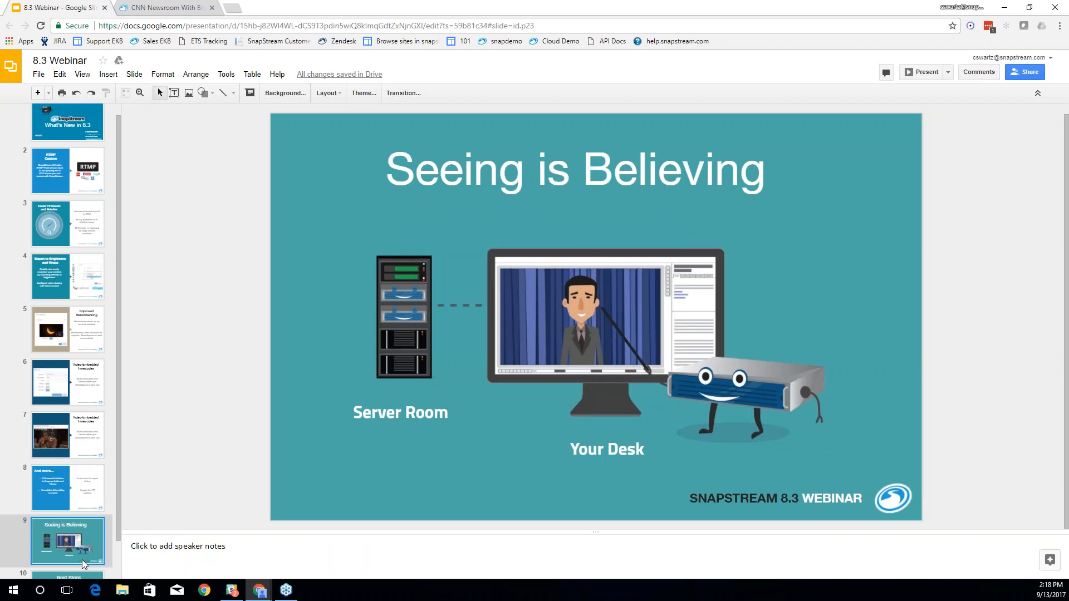
pyautogui.click(80, 579)
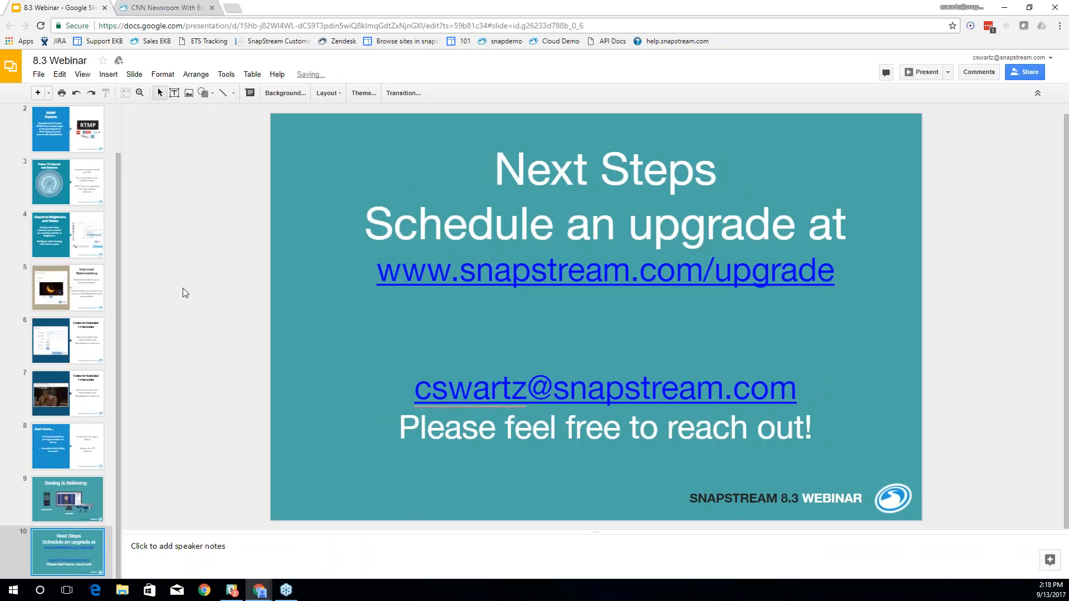